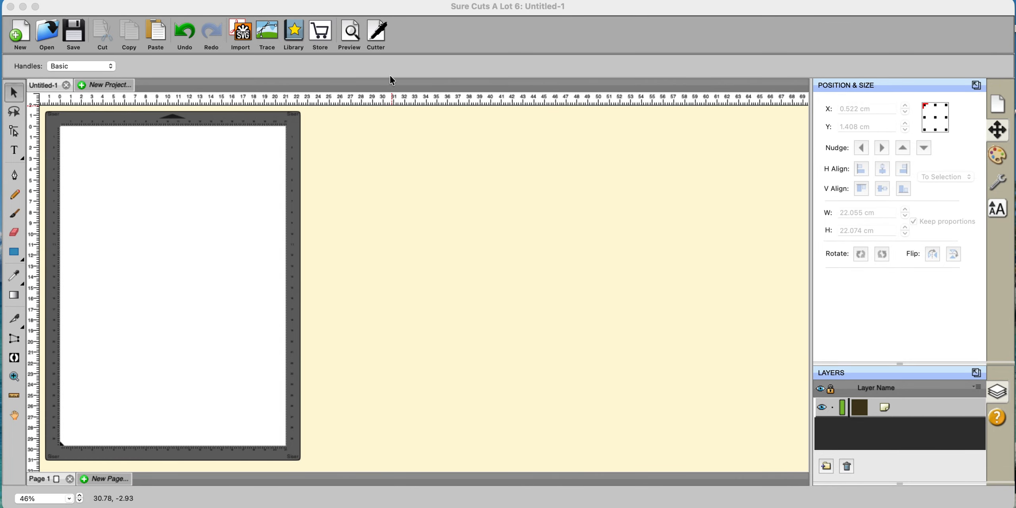
- Open Cut Settings for the Siser Juliet cutter connected over TCP/IP
click(376, 33)
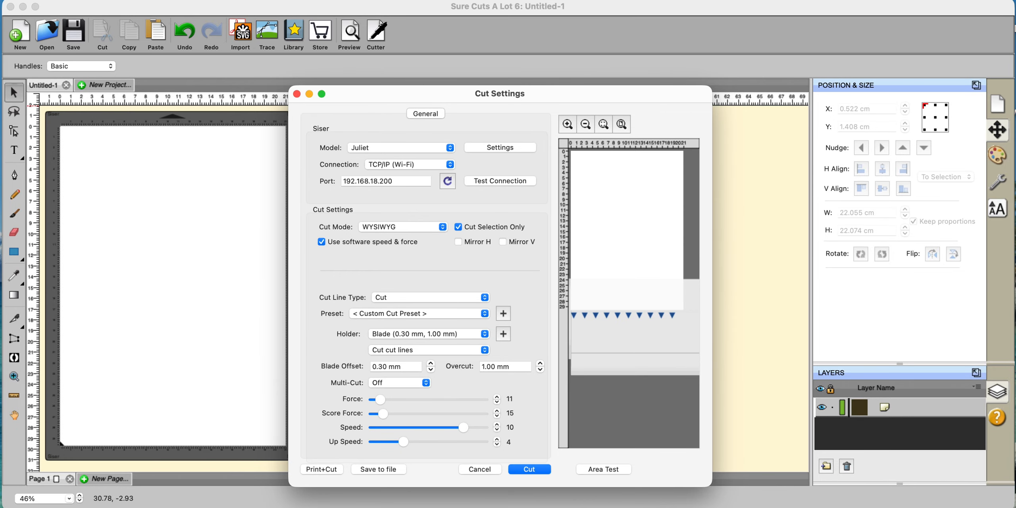
- Cancel Cut Settings without cutting and drop down the Cutter menu
click(477, 469)
click(401, 1)
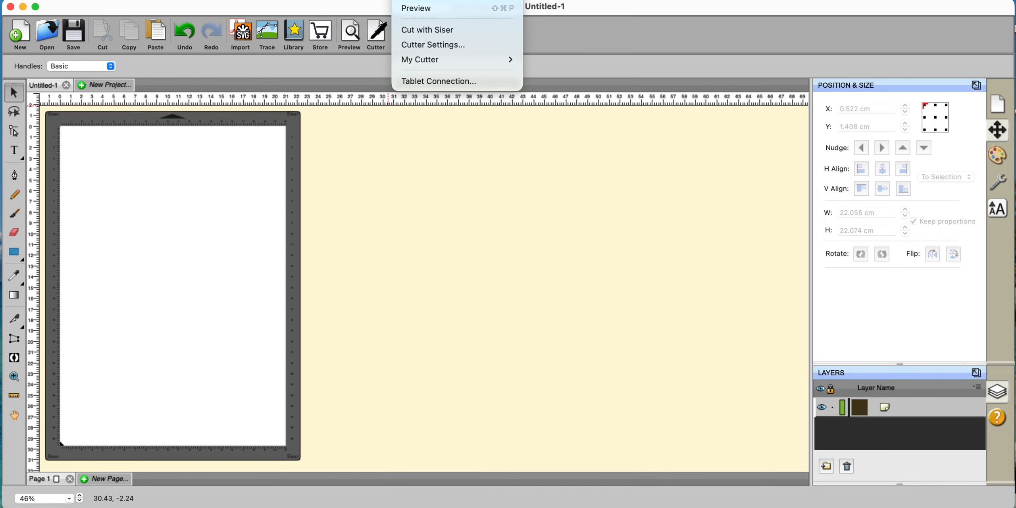
mouse_move(456, 1)
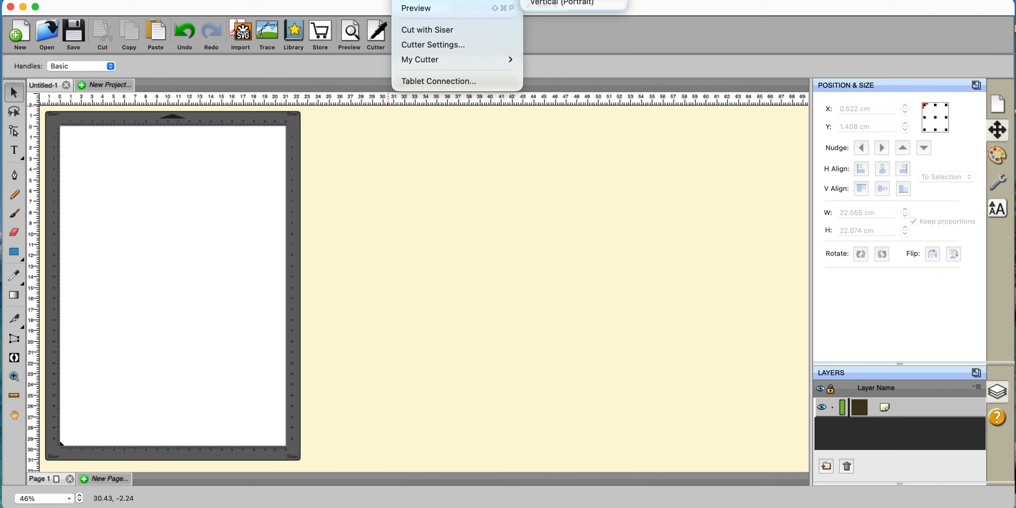
click(415, 9)
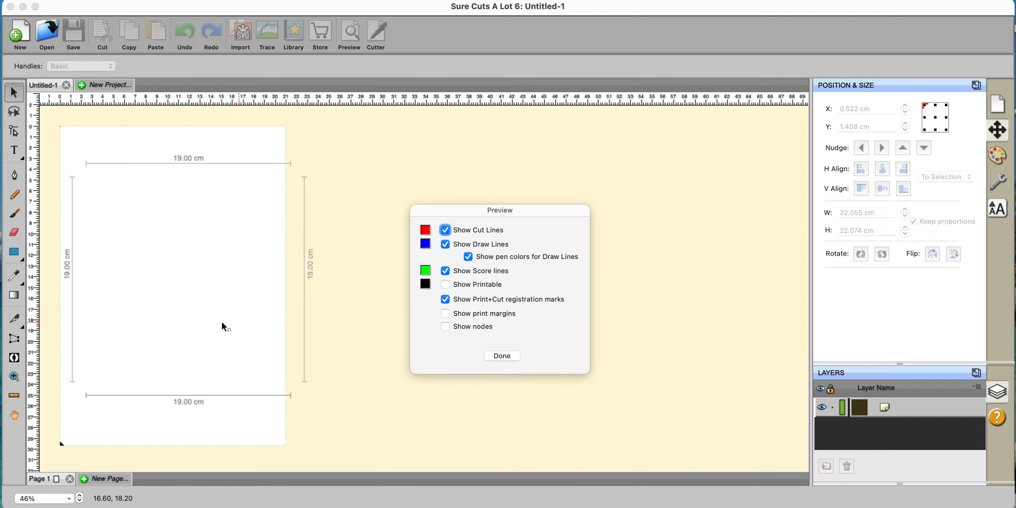
click(502, 355)
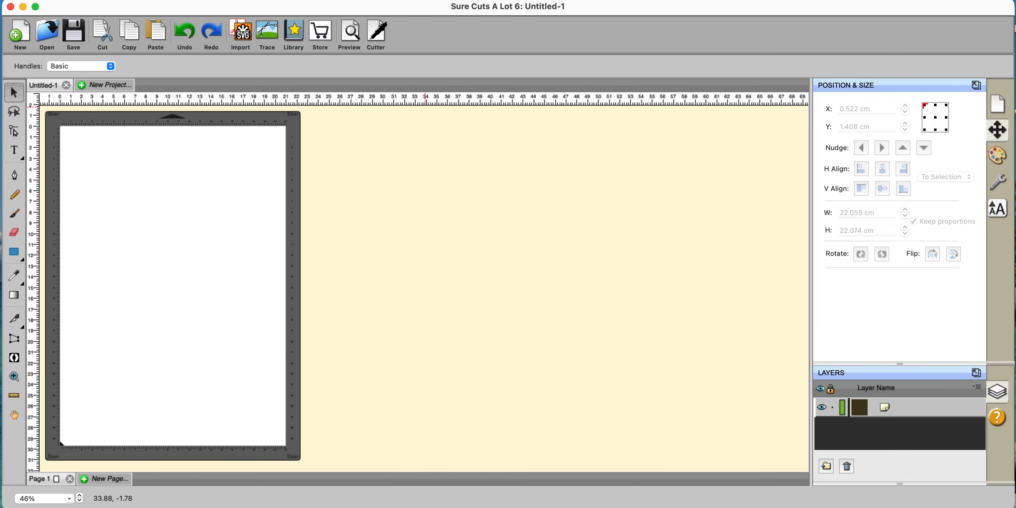
click(411, 0)
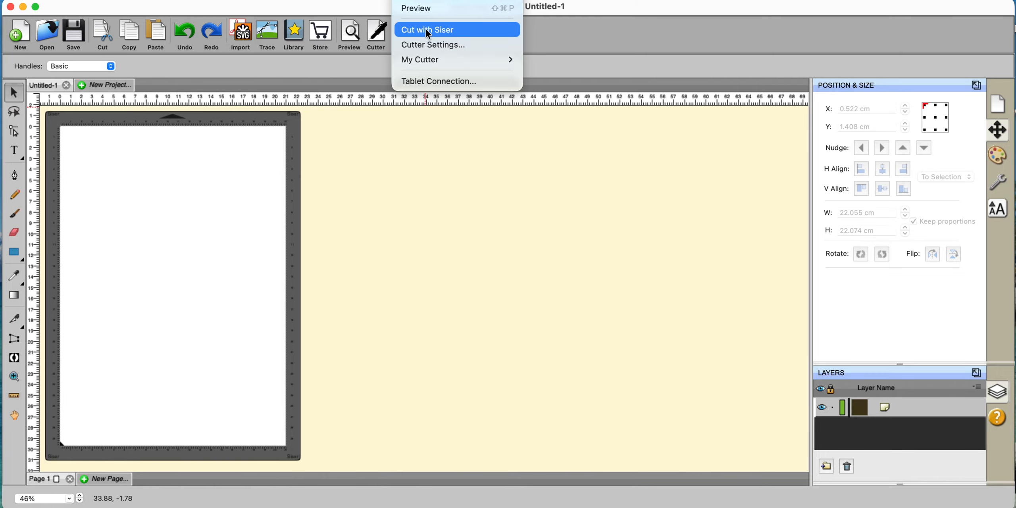
- Open Cutter Settings showing 4 registration marks at 2.000 cm size and 1.000 mm thickness
click(429, 45)
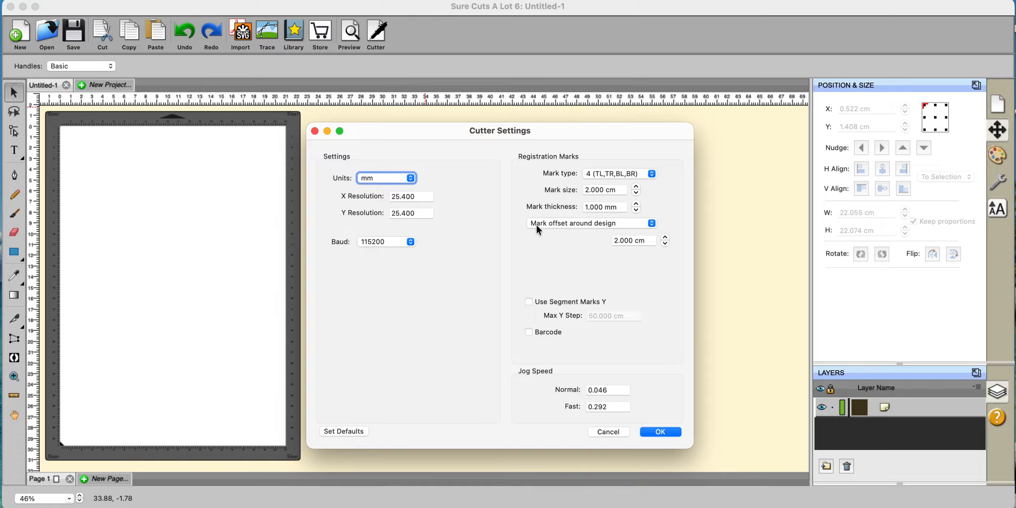
- Inset the registration marks 0.500 cm from the page bounds and confirm Cutter Settings
click(651, 223)
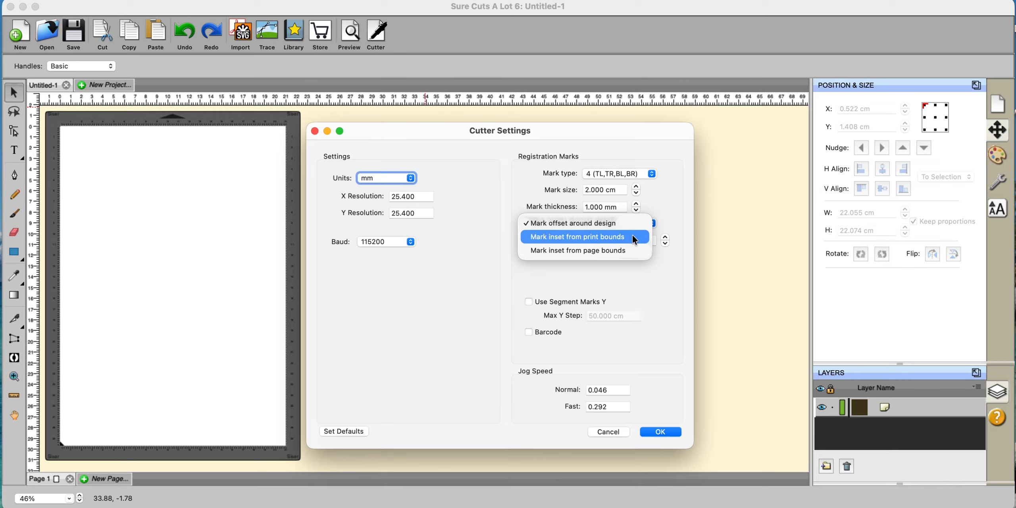
click(604, 250)
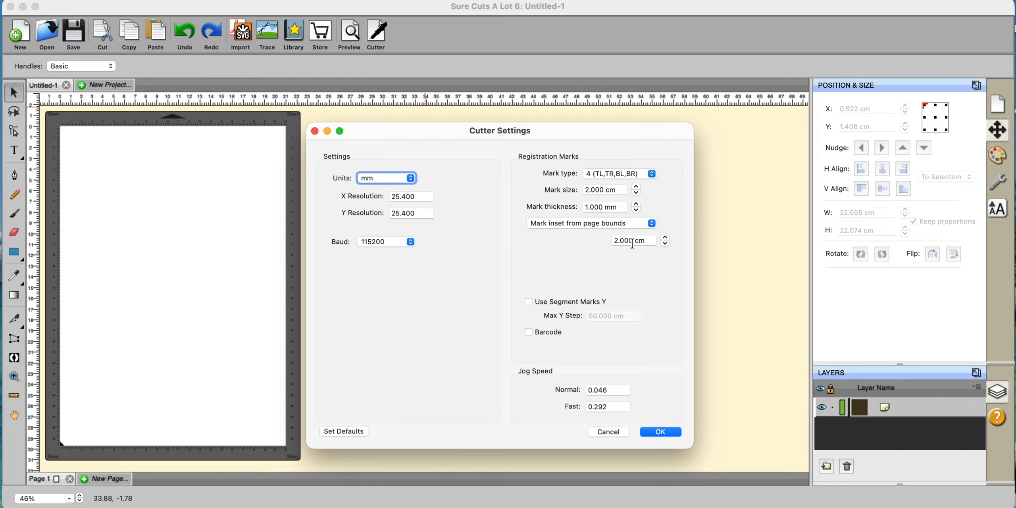
click(665, 244)
click(665, 243)
key(Return)
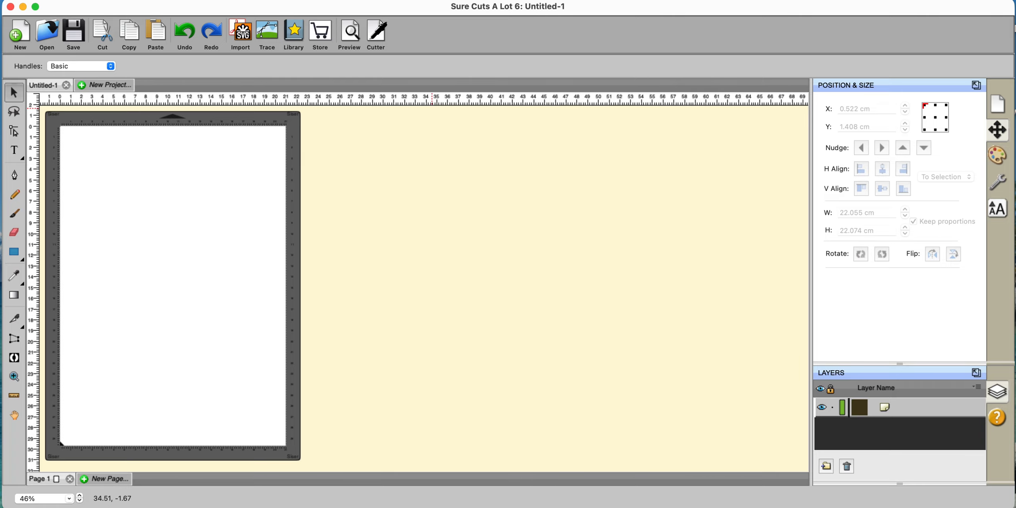
- Bring up Manage My Cutters via Cutter > My Cutter, listing Siser as the only machine
click(408, 0)
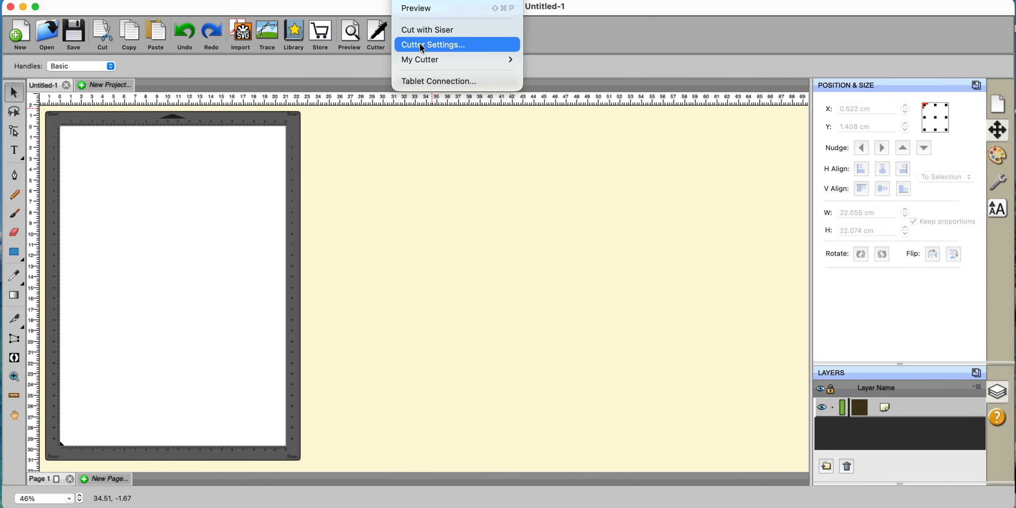
mouse_move(421, 61)
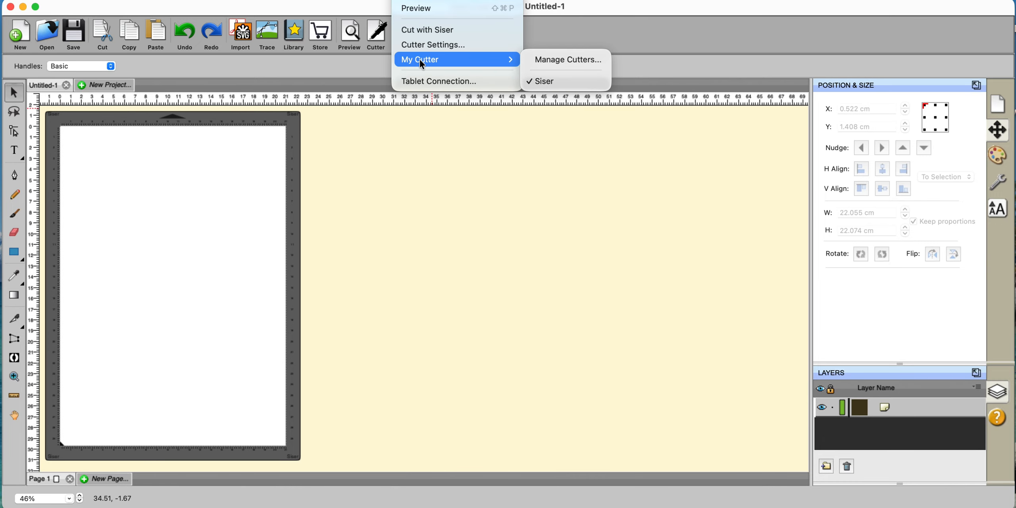
click(554, 61)
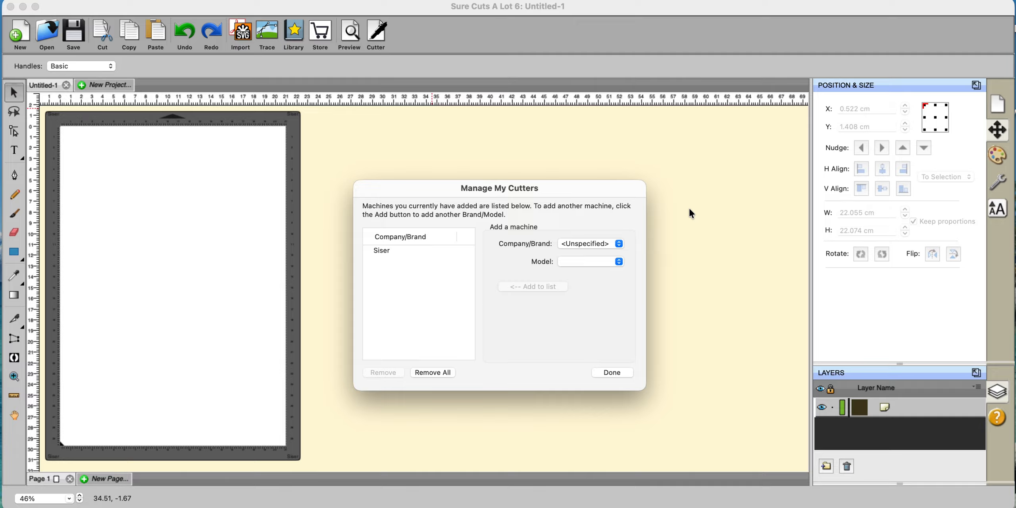
click(618, 245)
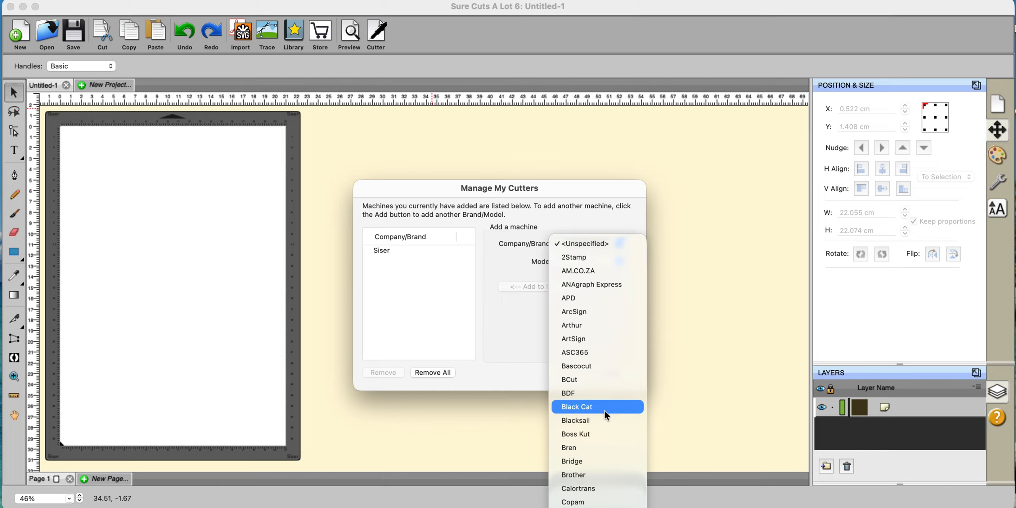
scroll(597, 357, down, 10)
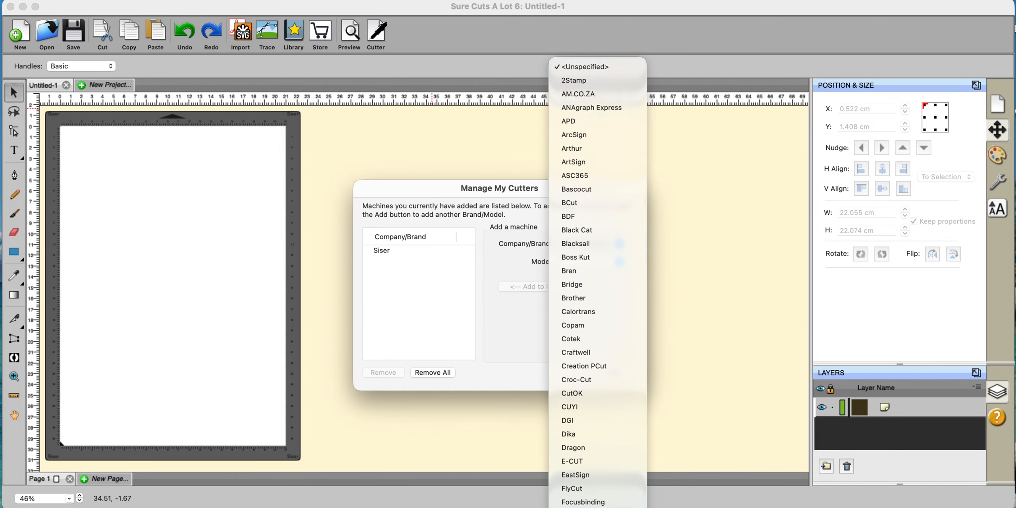
scroll(597, 257, down, 15)
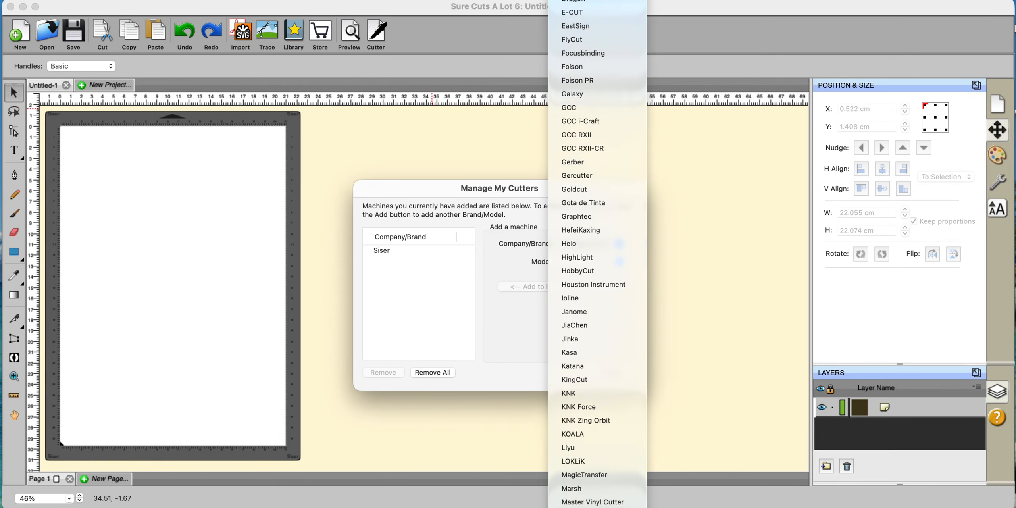
scroll(597, 254, down, 10)
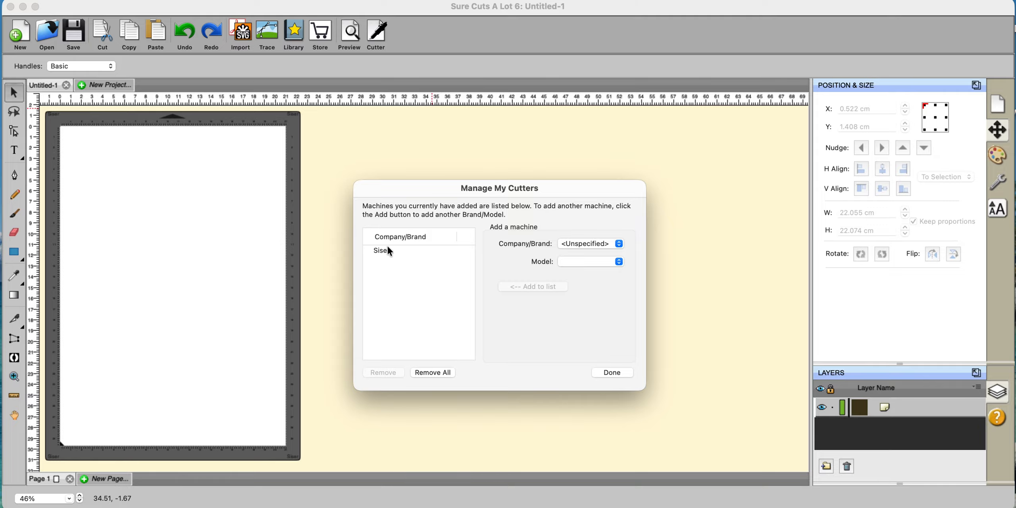
- Dismiss Manage My Cutters with Done, back to the blank Untitled-1 mat
click(617, 374)
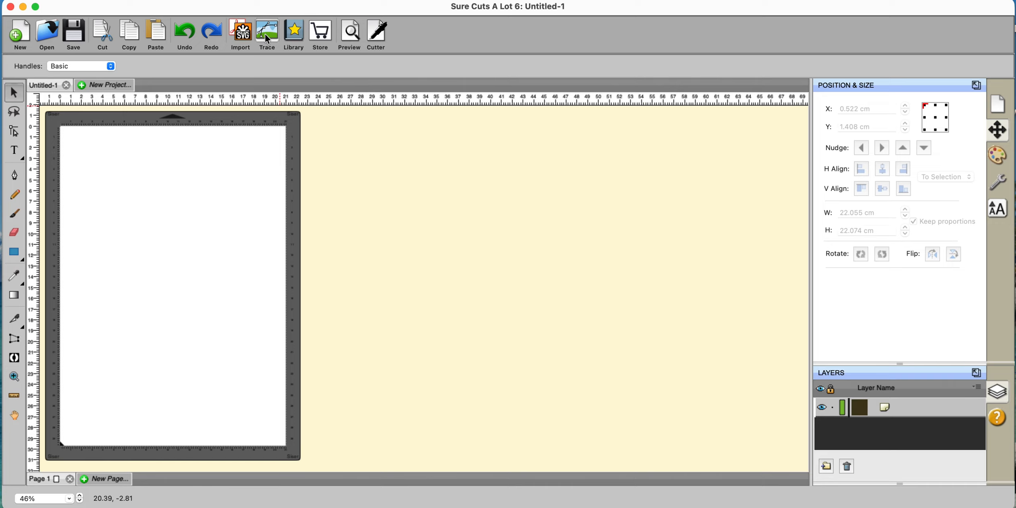
- Browse the Library's Fonts tab, then preview the mat with four corner registration marks
click(293, 33)
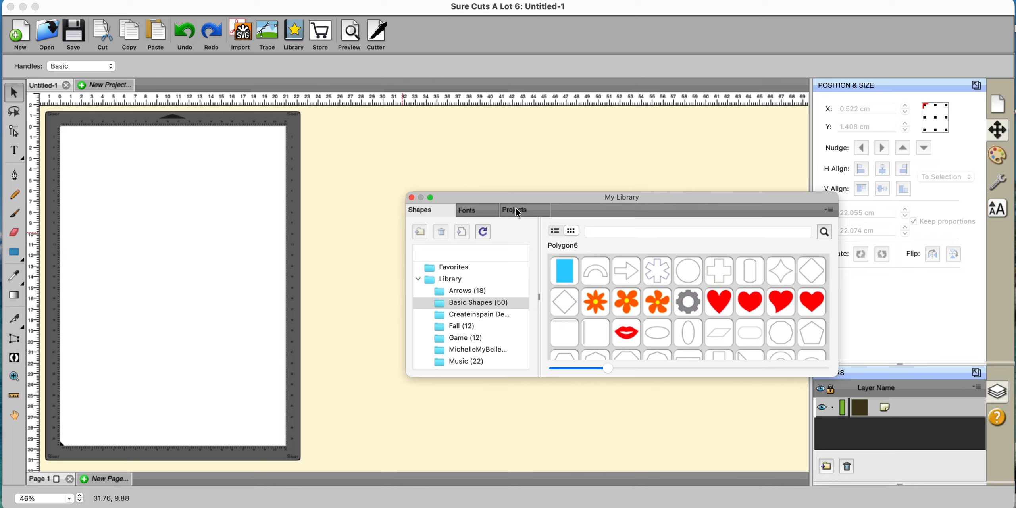
click(470, 212)
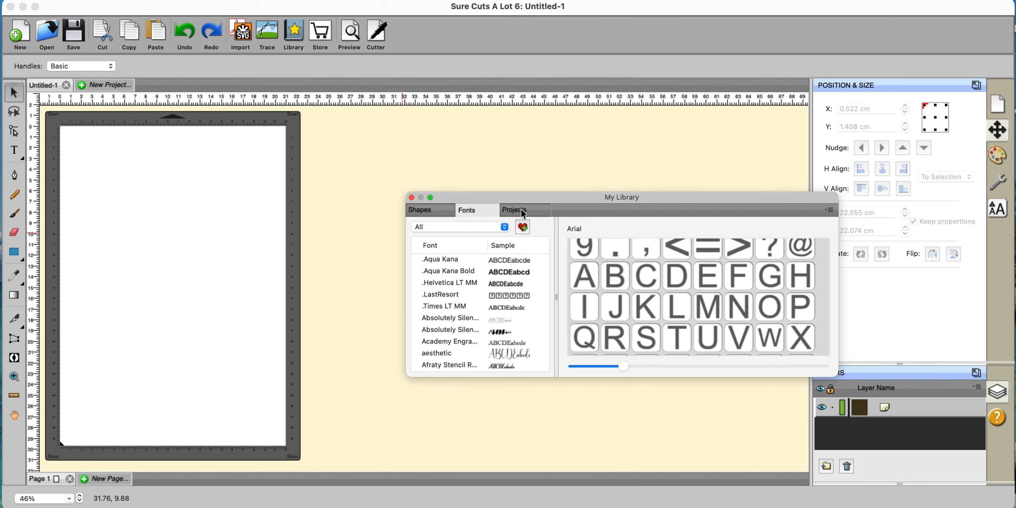
click(411, 197)
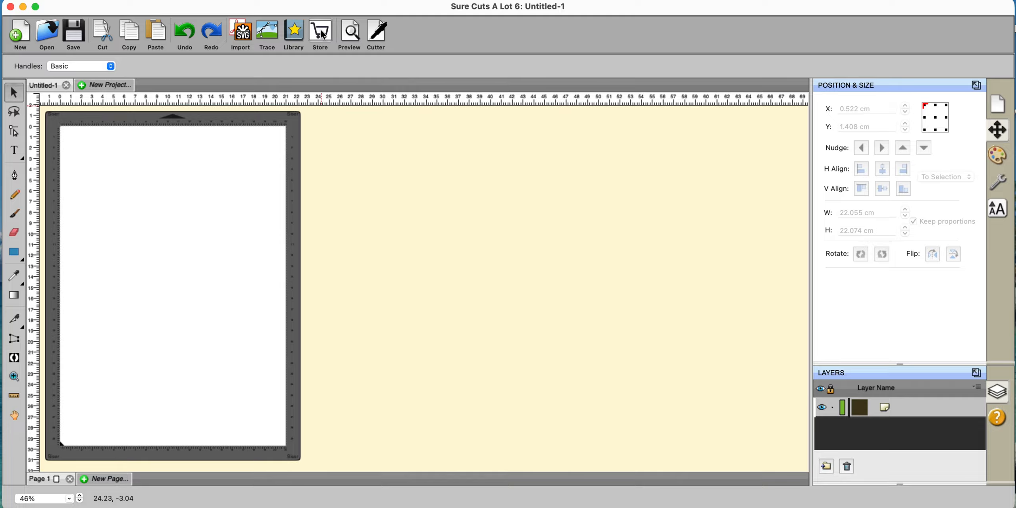
click(351, 32)
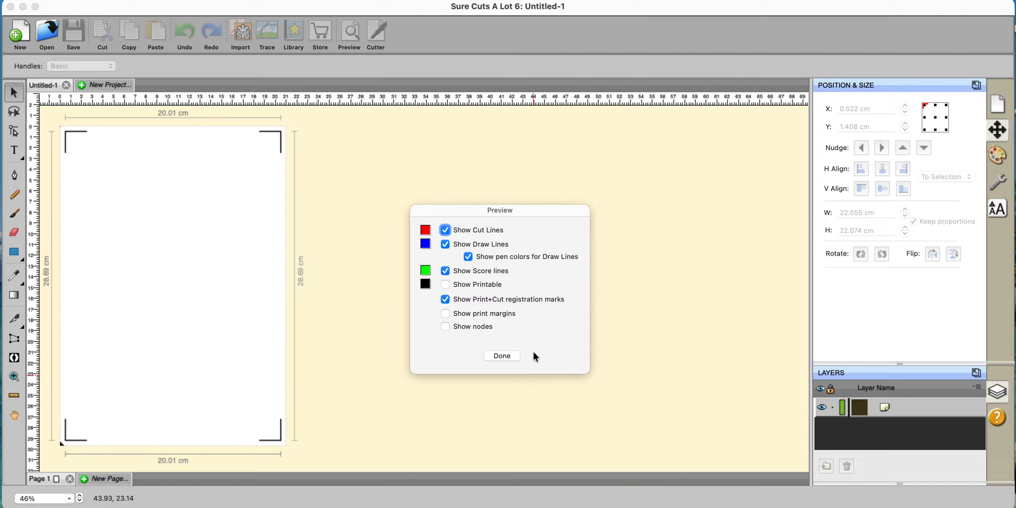
- Close the preview and reveal the Type, Vertical Type, Type on Path and Type on Arch tools
click(502, 356)
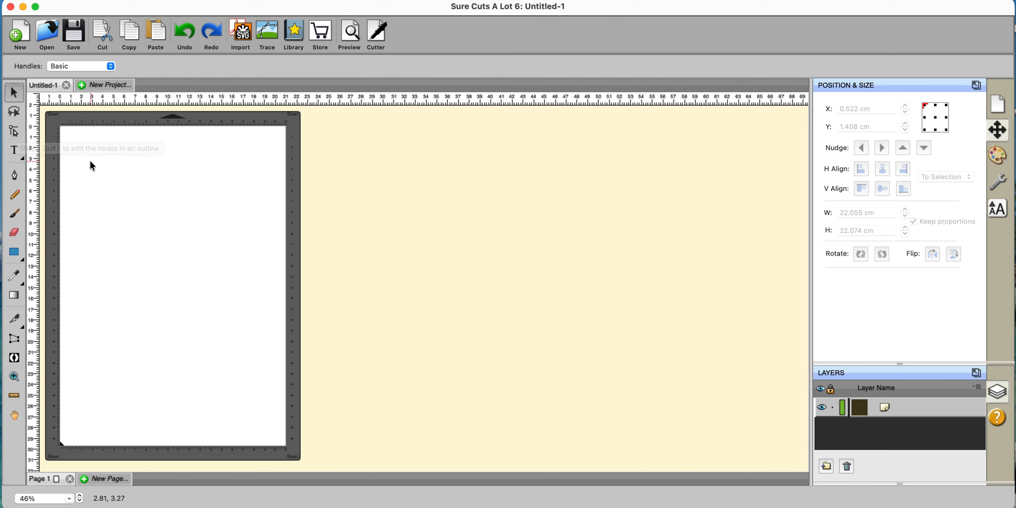
click(23, 158)
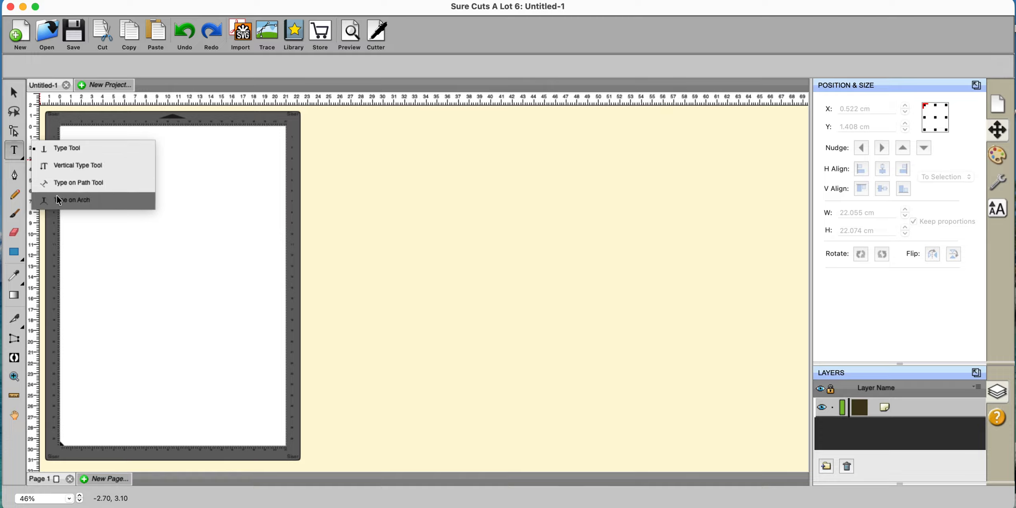
click(15, 178)
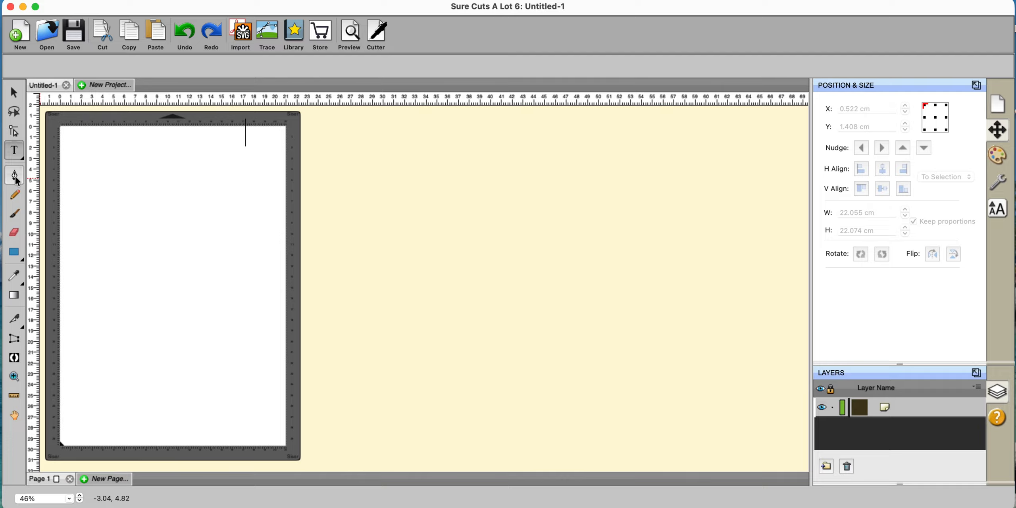
click(16, 178)
click(101, 256)
click(152, 201)
click(221, 269)
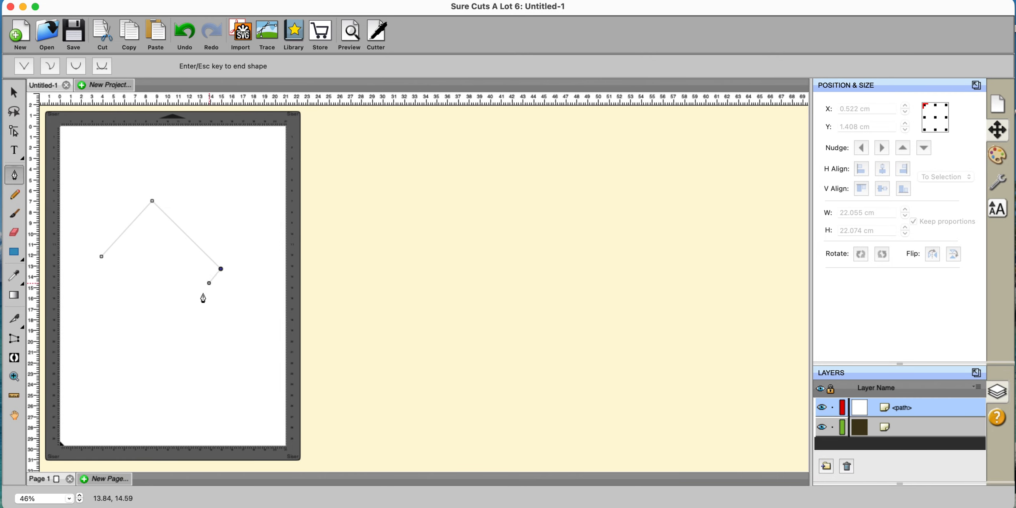
click(191, 336)
click(152, 304)
click(101, 256)
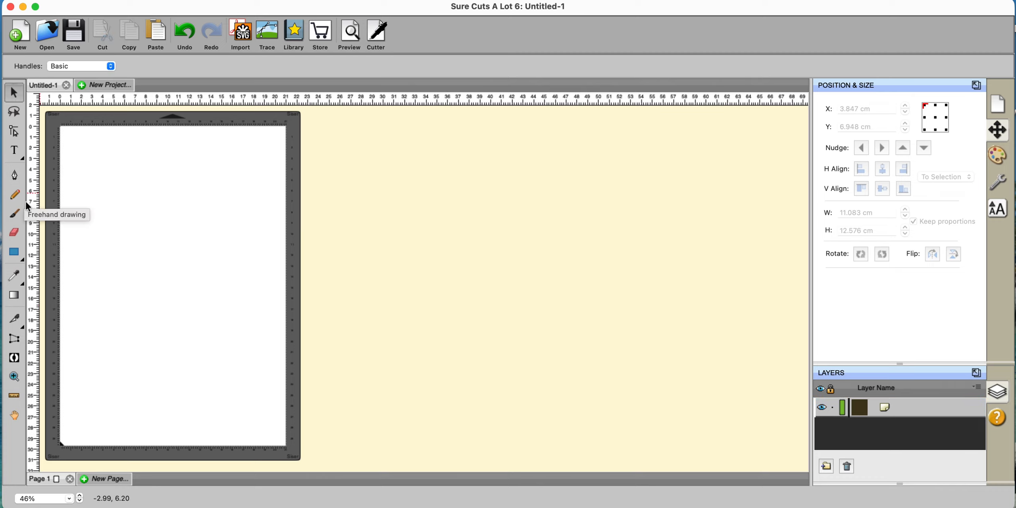
click(15, 233)
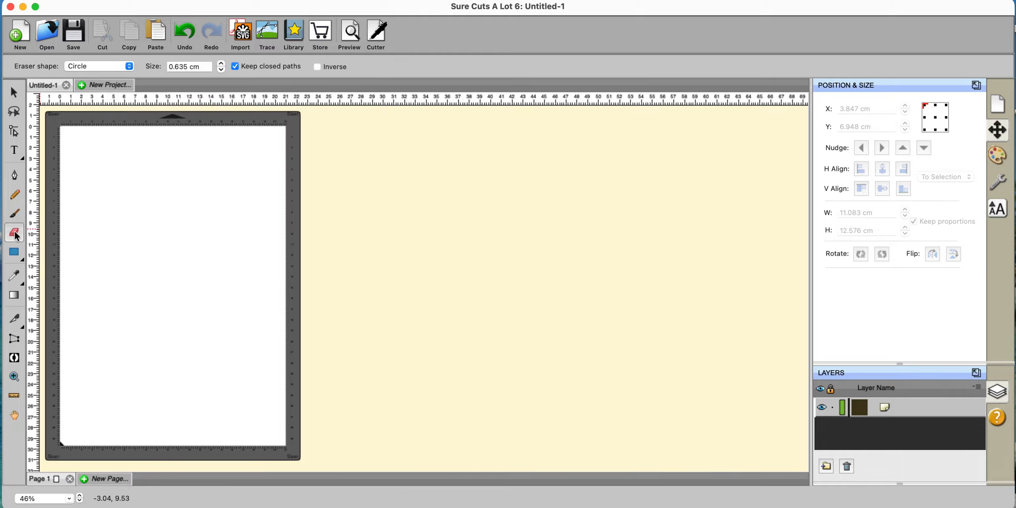
click(130, 67)
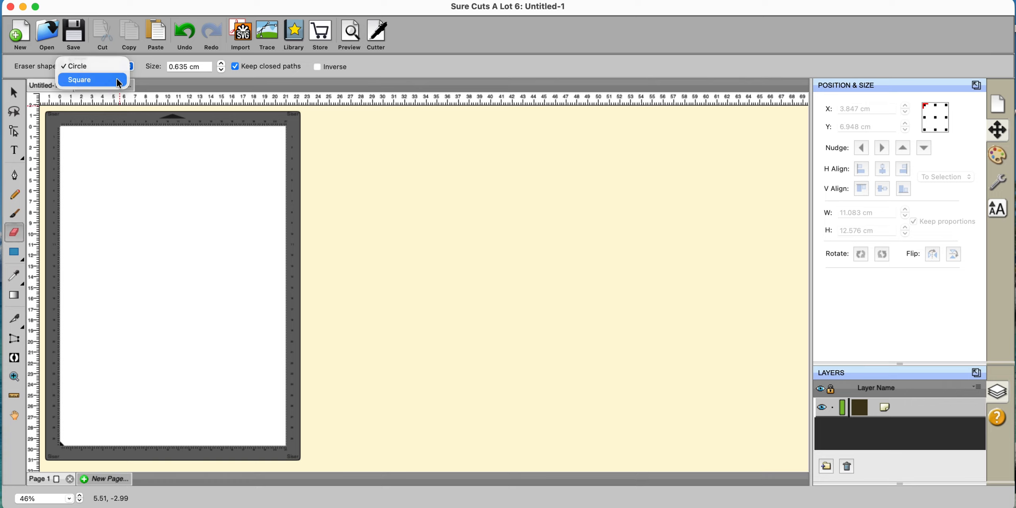
click(118, 81)
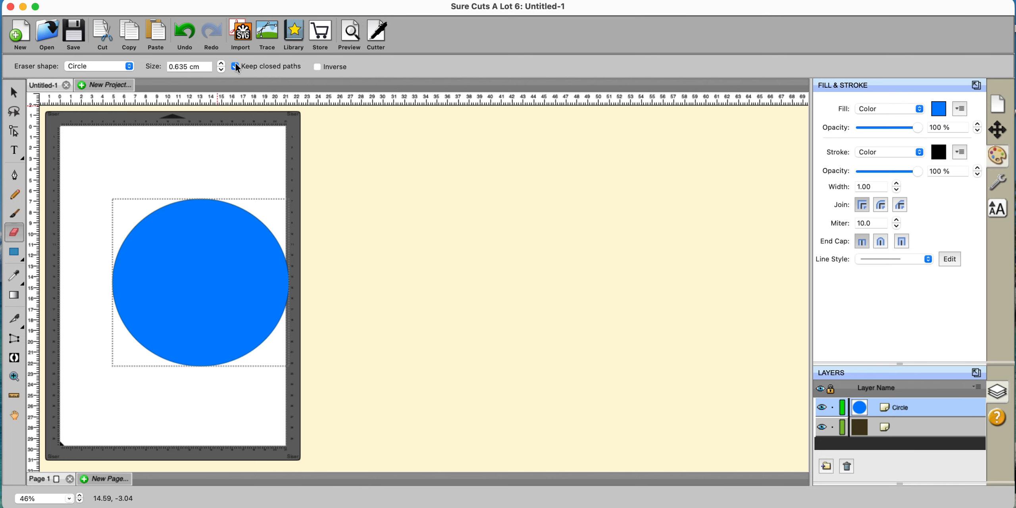
mouse_move(219, 167)
mouse_down()
mouse_move(220, 246)
mouse_move(182, 305)
mouse_up()
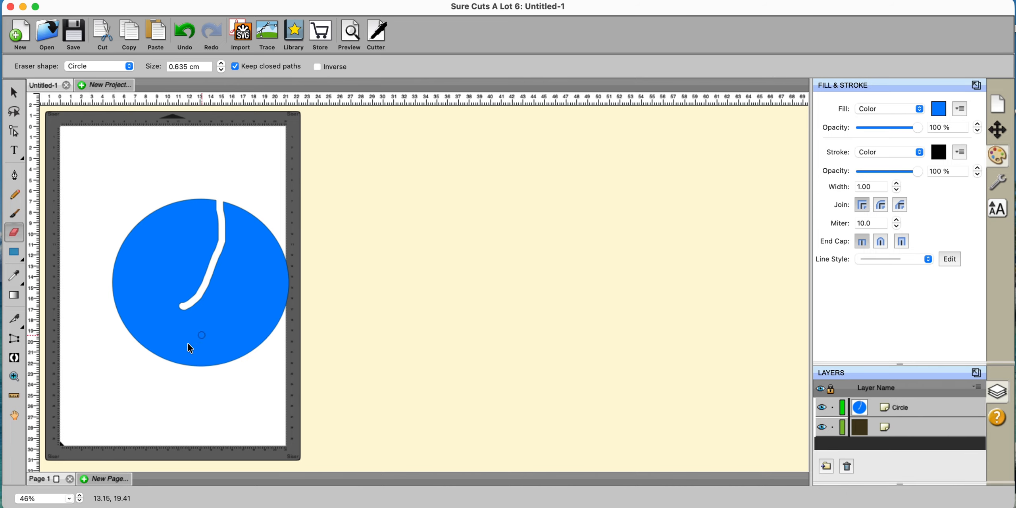
click(348, 33)
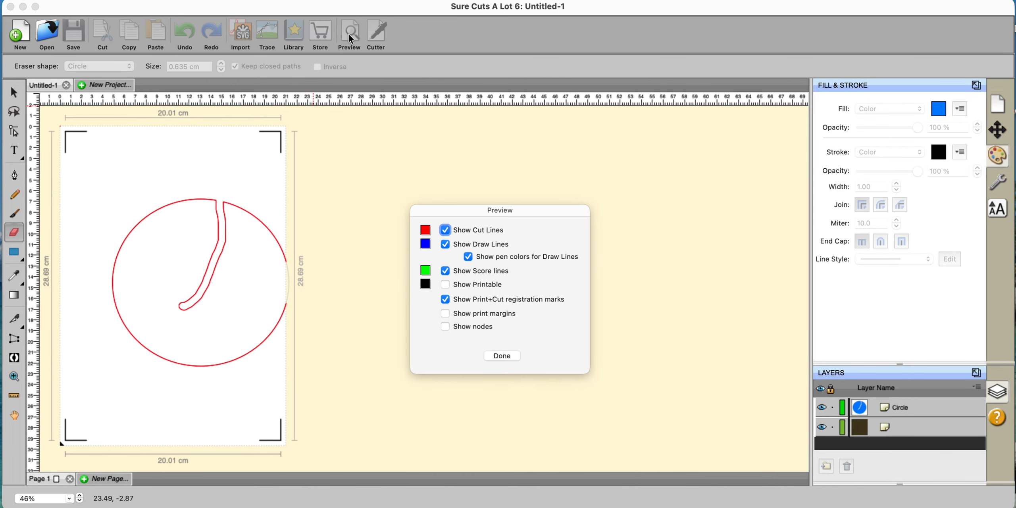
click(501, 355)
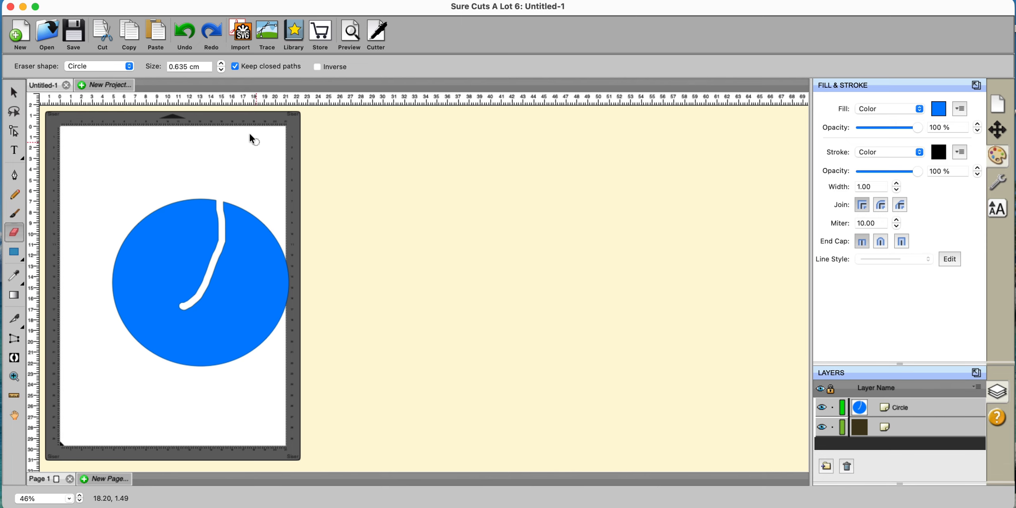
click(186, 31)
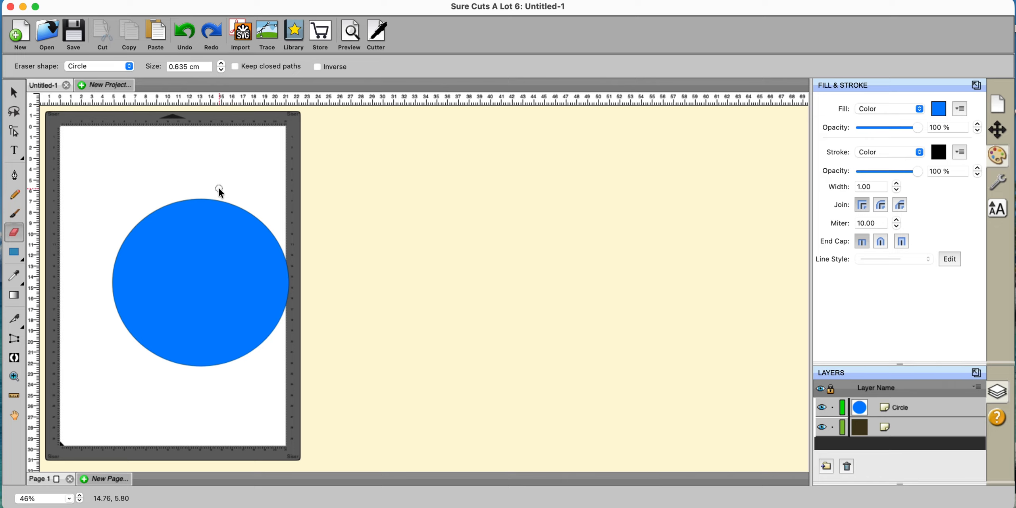
mouse_move(220, 190)
mouse_down()
mouse_move(229, 216)
mouse_move(177, 269)
mouse_move(190, 308)
mouse_move(235, 323)
mouse_move(233, 380)
mouse_up()
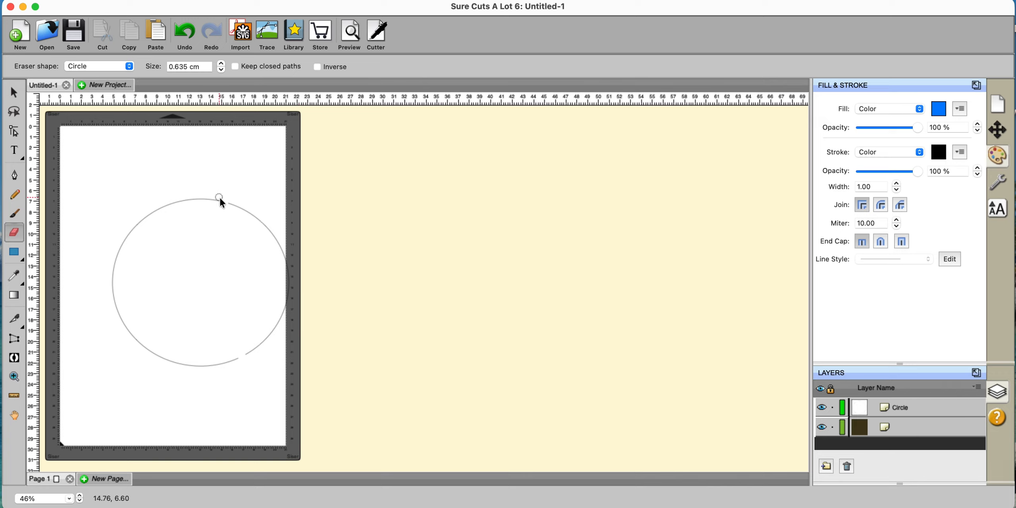
key(super+z)
key(super+z)
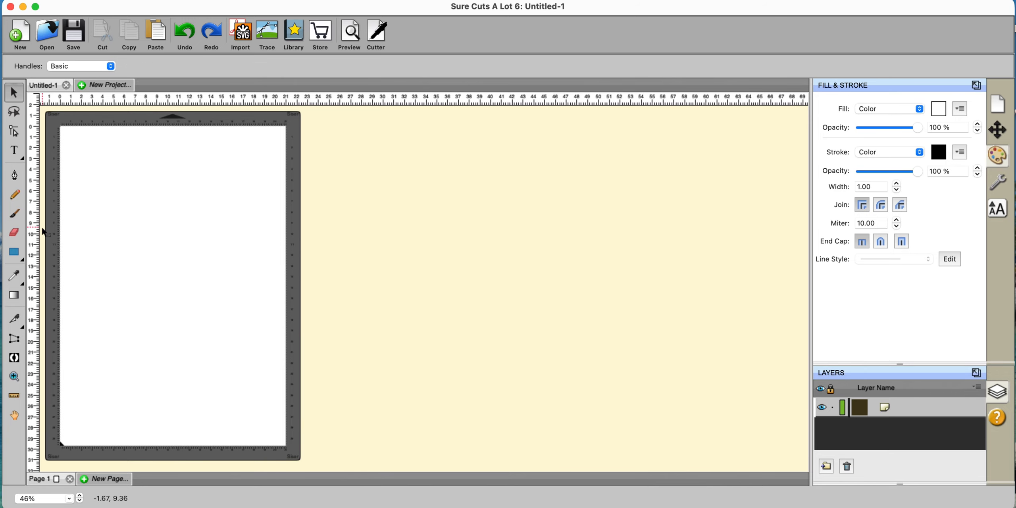
- Browse the basic shape and eyedropper tool flyouts, then add a second empty layer
click(22, 258)
click(22, 260)
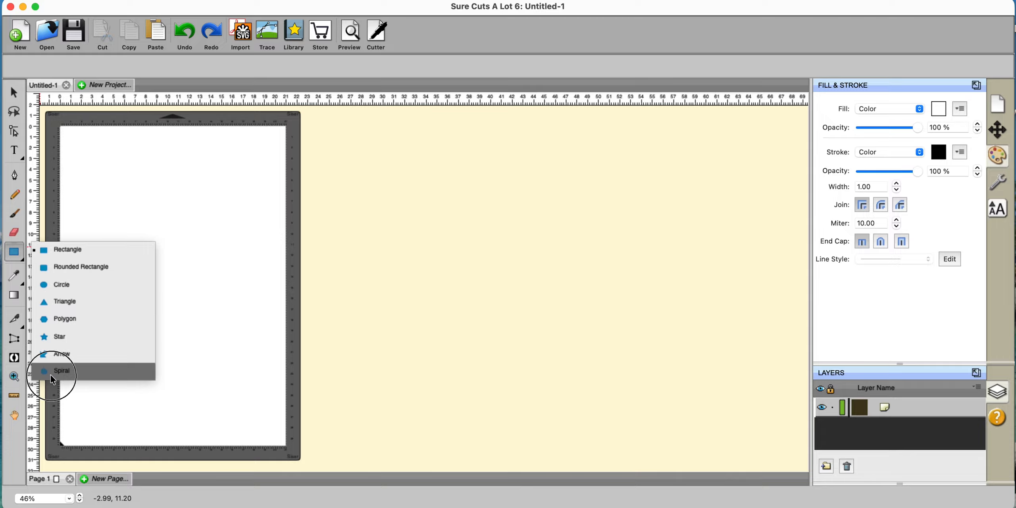
click(49, 155)
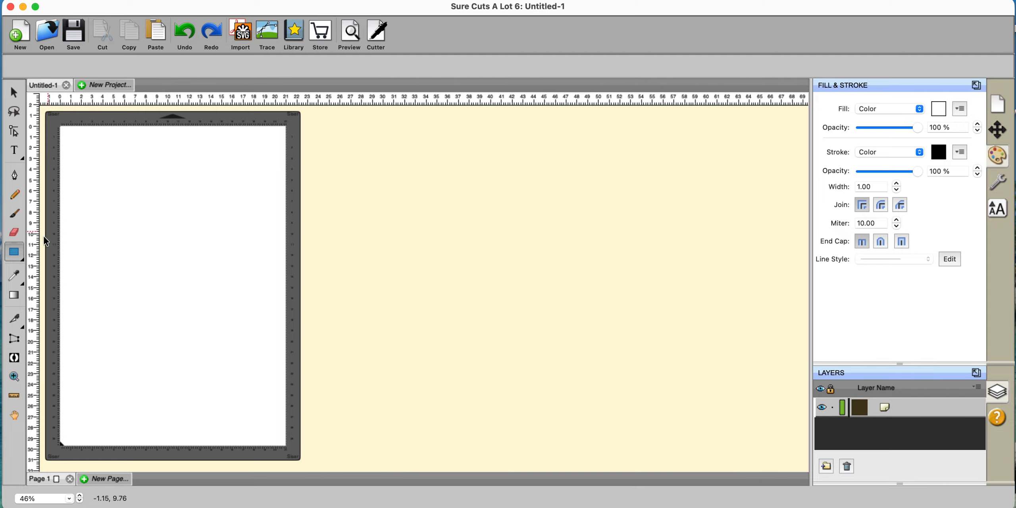
click(23, 284)
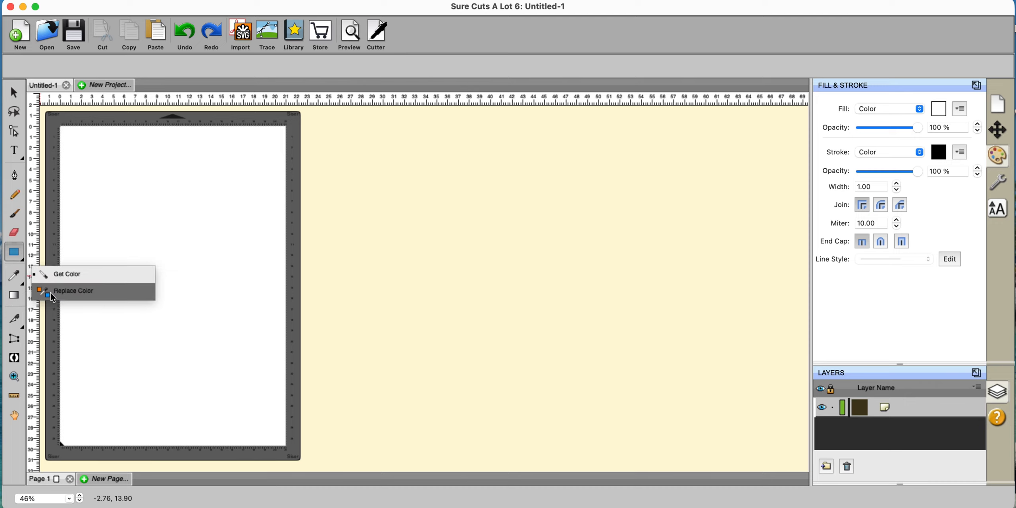
click(81, 333)
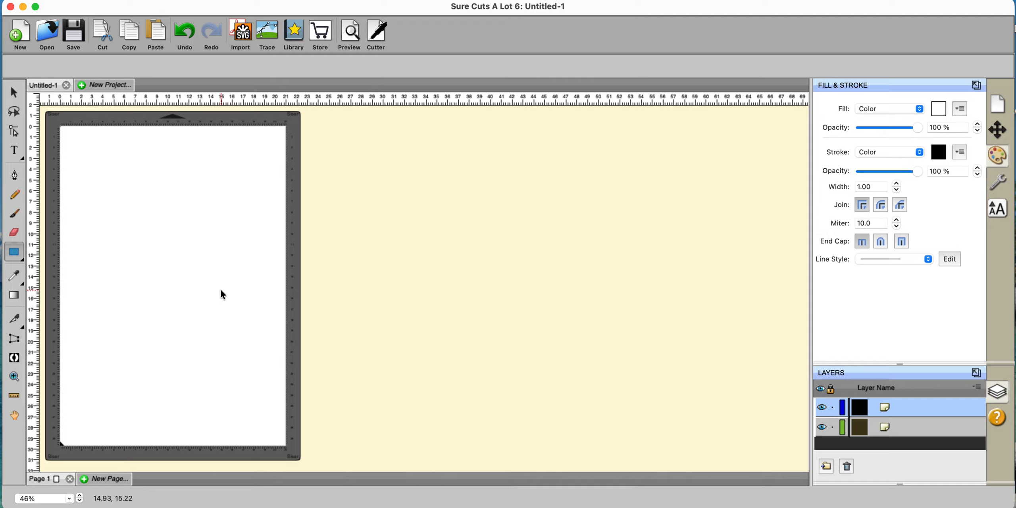
- Reveal the Knife tool's flyout listing the Knife and Crop variants
click(24, 329)
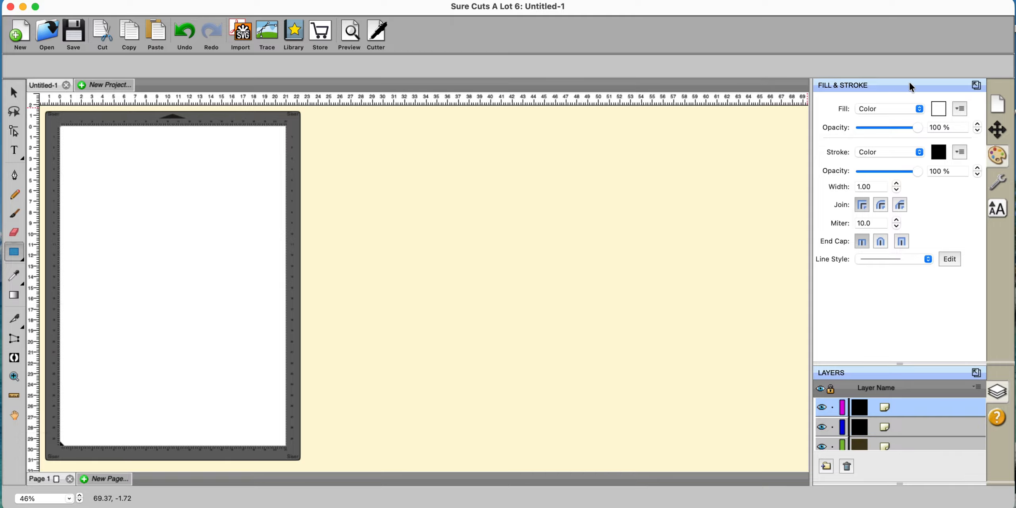
- Add a third layer, then float, move and re-dock the Fill & Stroke panel twice
drag(909, 82, 818, 81)
click(975, 85)
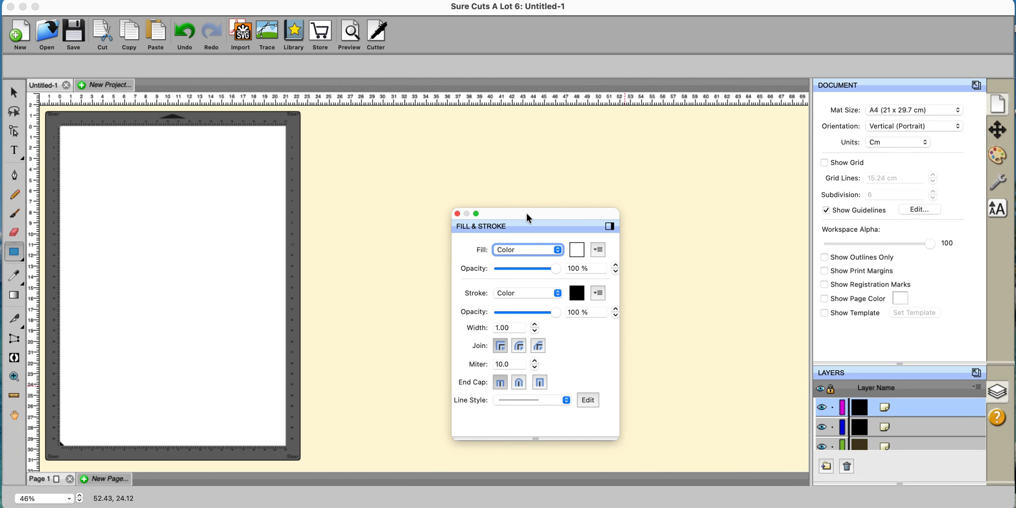
mouse_move(526, 213)
mouse_down()
mouse_move(619, 211)
mouse_move(348, 246)
mouse_move(472, 177)
mouse_move(487, 191)
mouse_up()
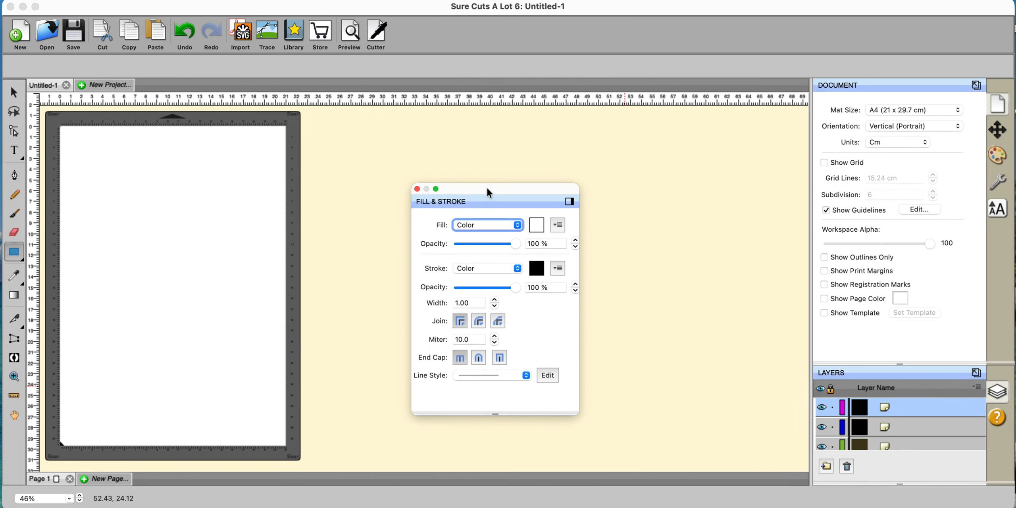
click(568, 202)
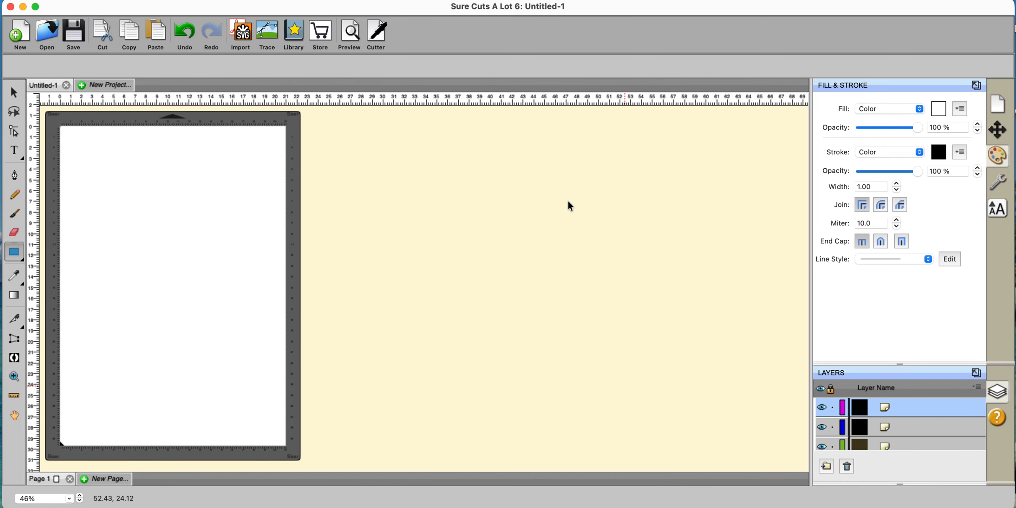
click(976, 84)
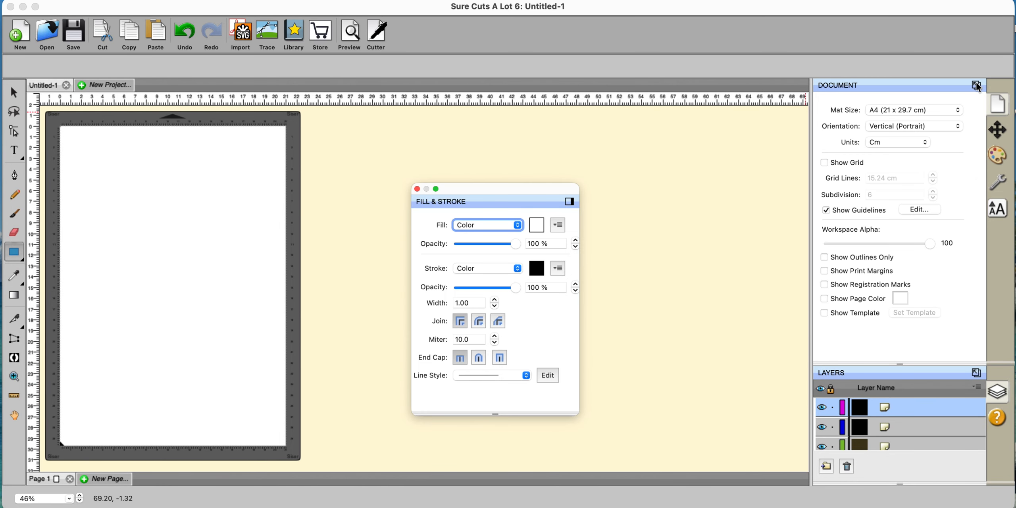
click(573, 202)
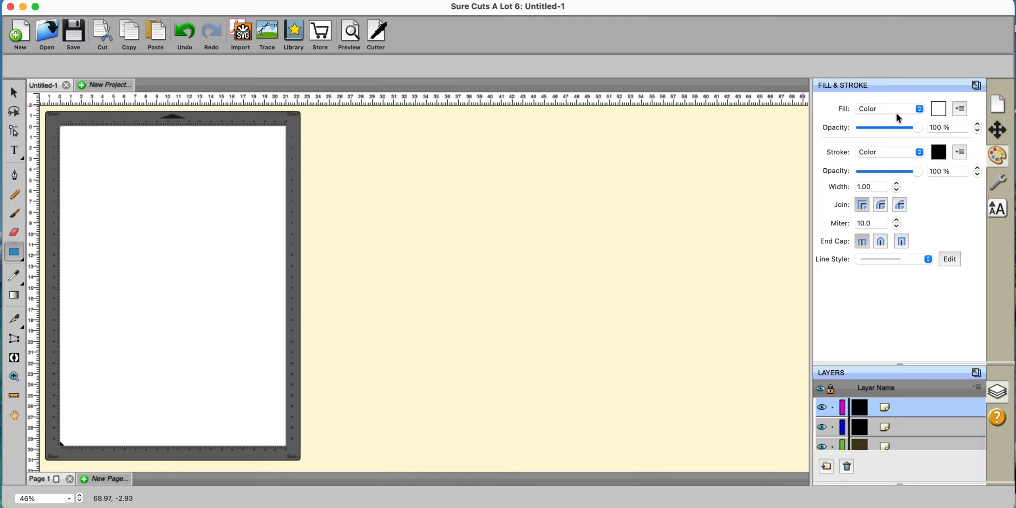
click(921, 109)
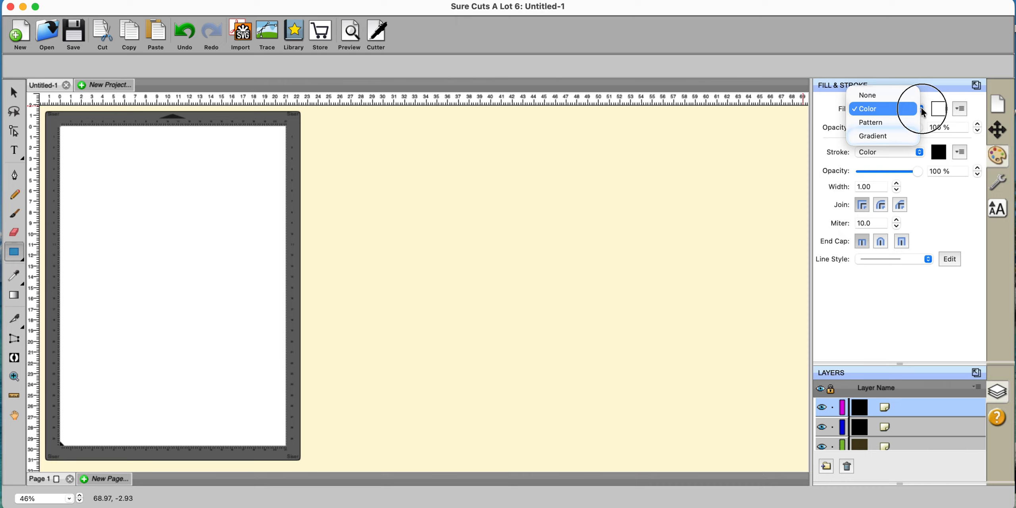
click(923, 112)
click(920, 155)
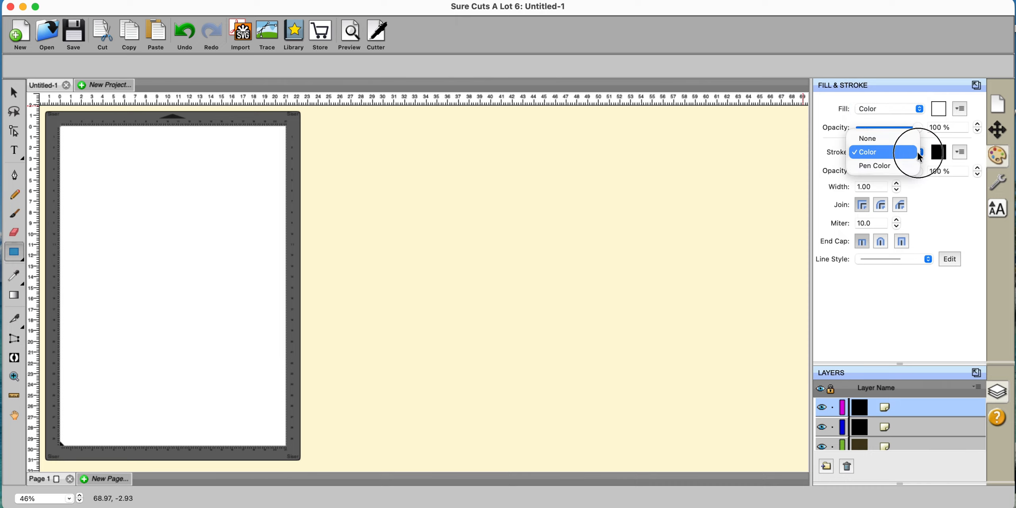
click(920, 154)
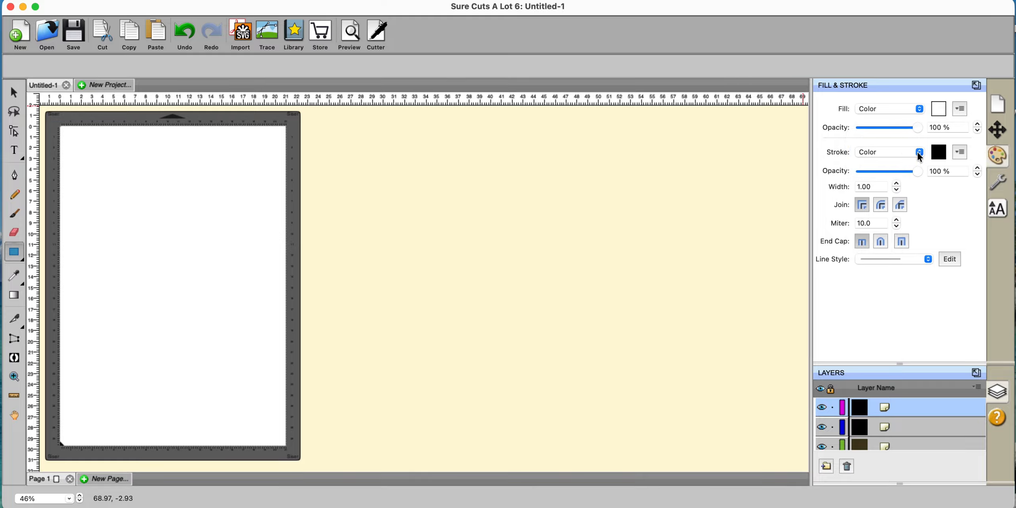
click(960, 109)
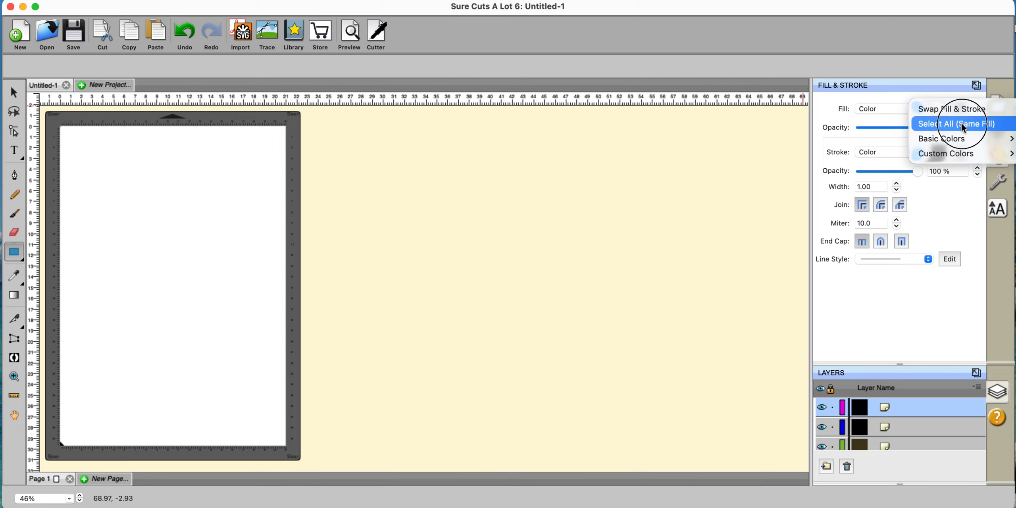
mouse_move(963, 138)
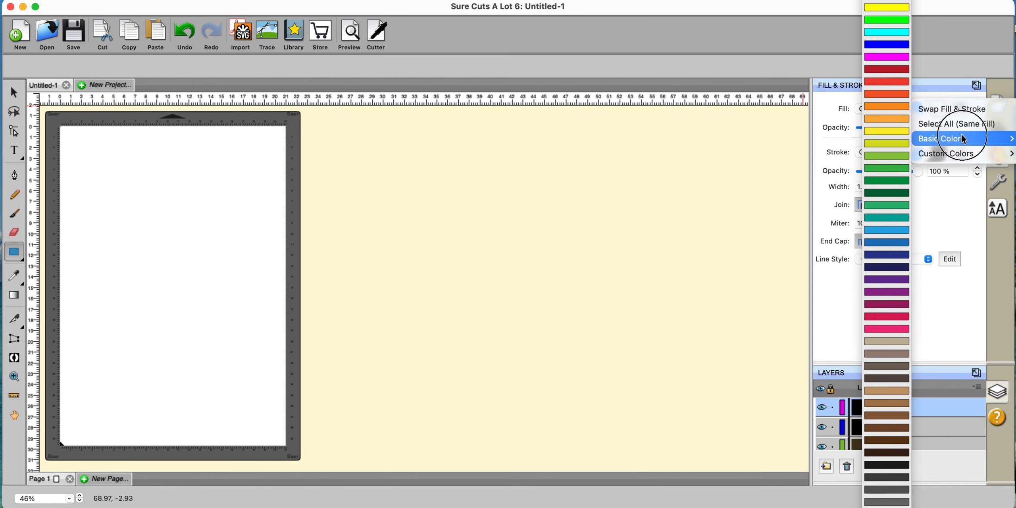
mouse_move(965, 158)
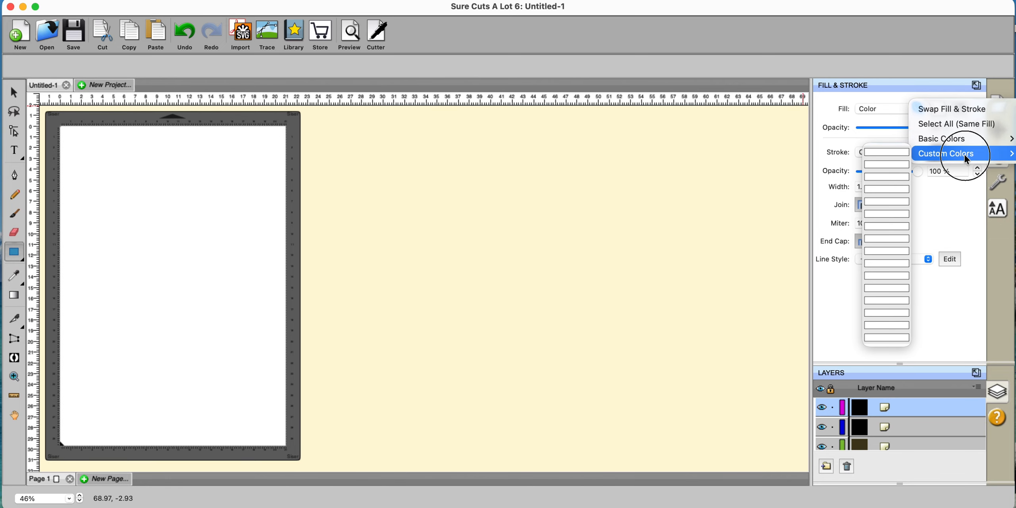
click(590, 193)
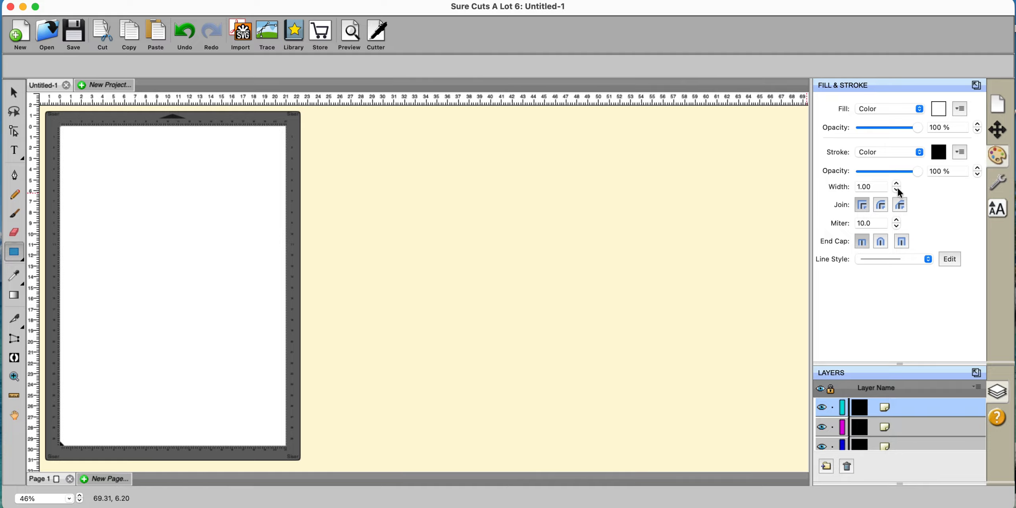
- Draw a rectangle on the left-centre of the mat with 1.0 stroke width and solid line style
mouse_move(143, 204)
mouse_down()
mouse_move(238, 298)
mouse_move(245, 339)
mouse_up()
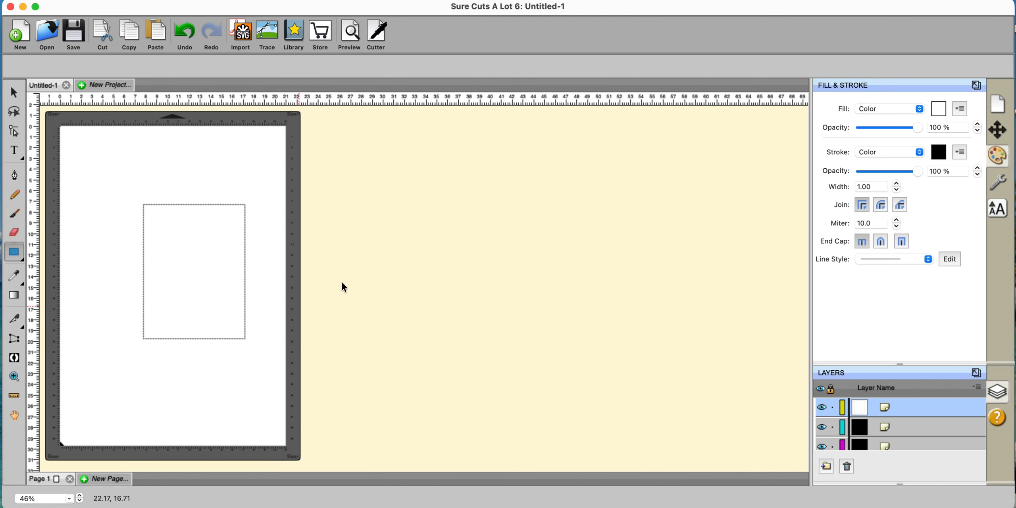
click(897, 191)
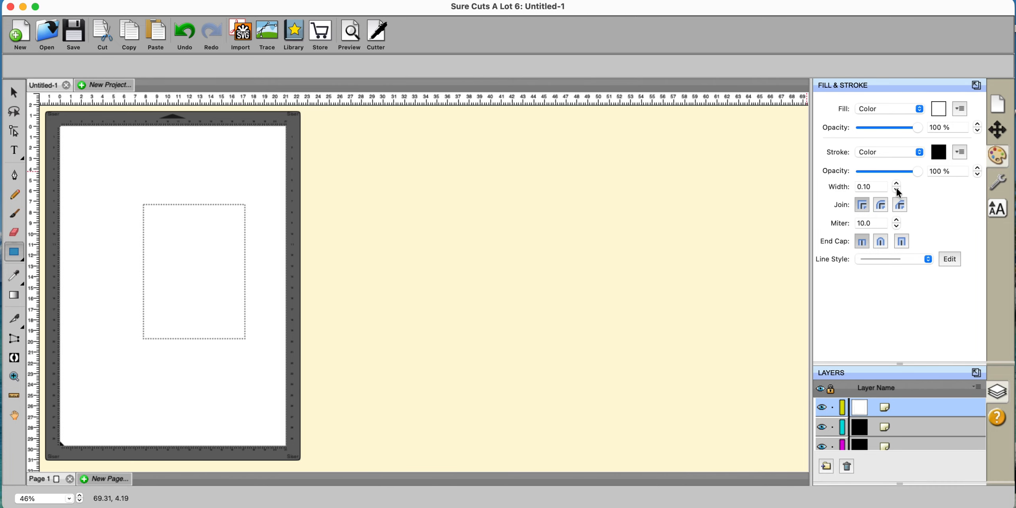
click(896, 183)
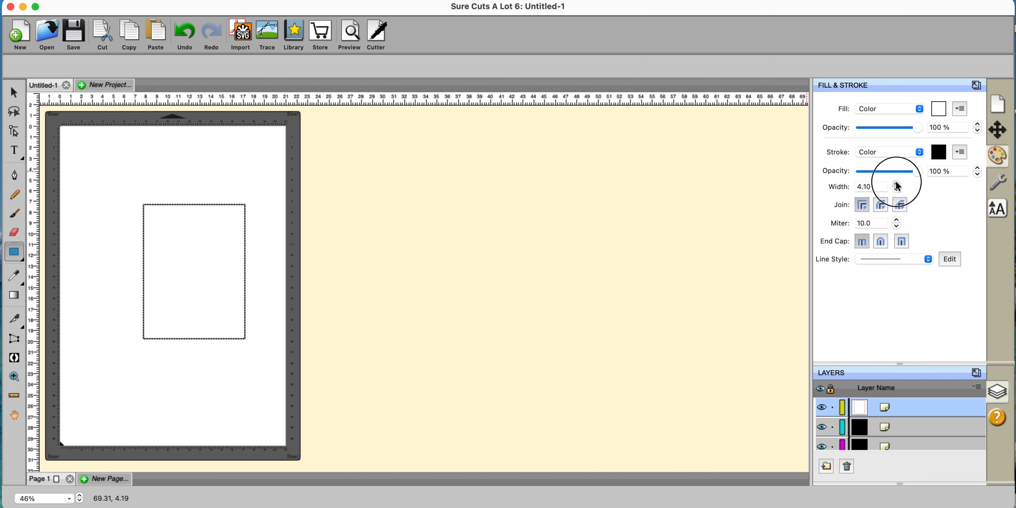
click(896, 184)
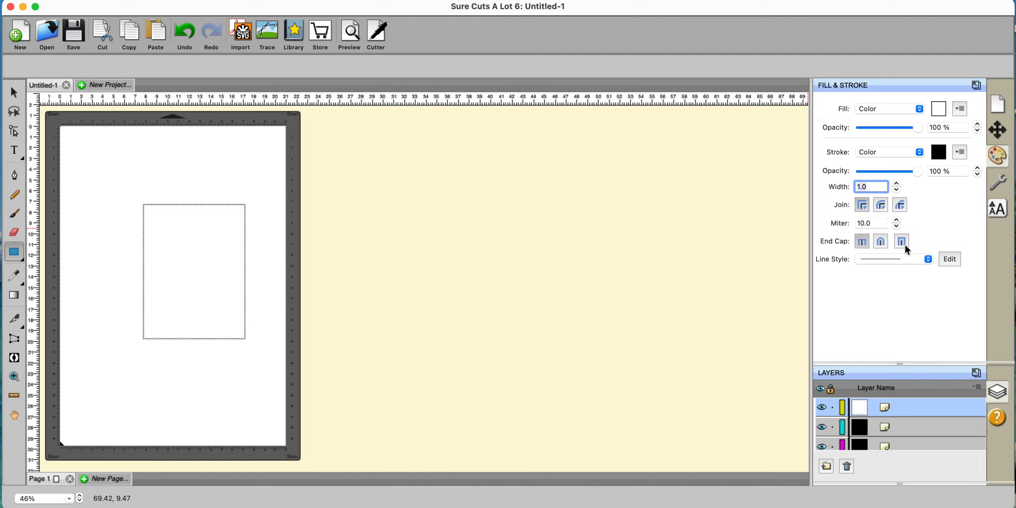
click(928, 261)
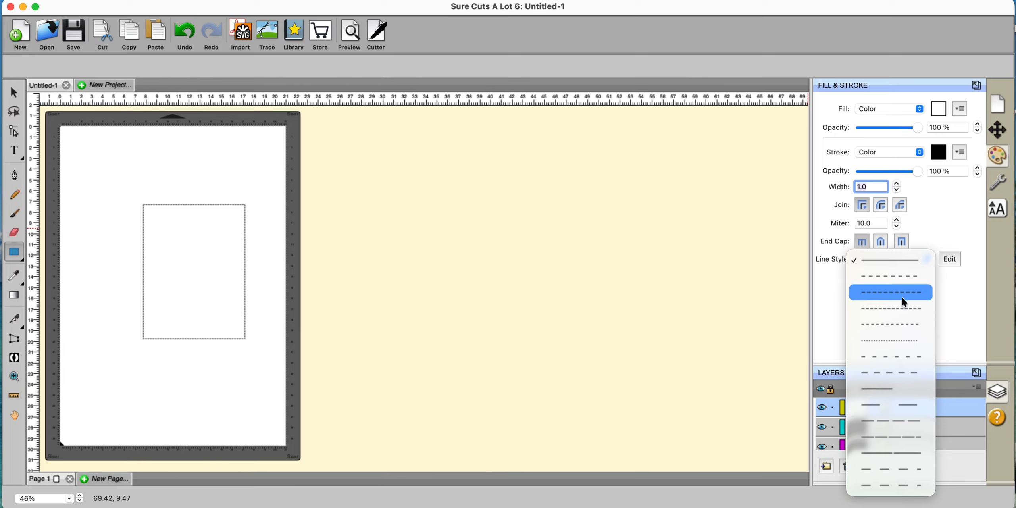
click(753, 298)
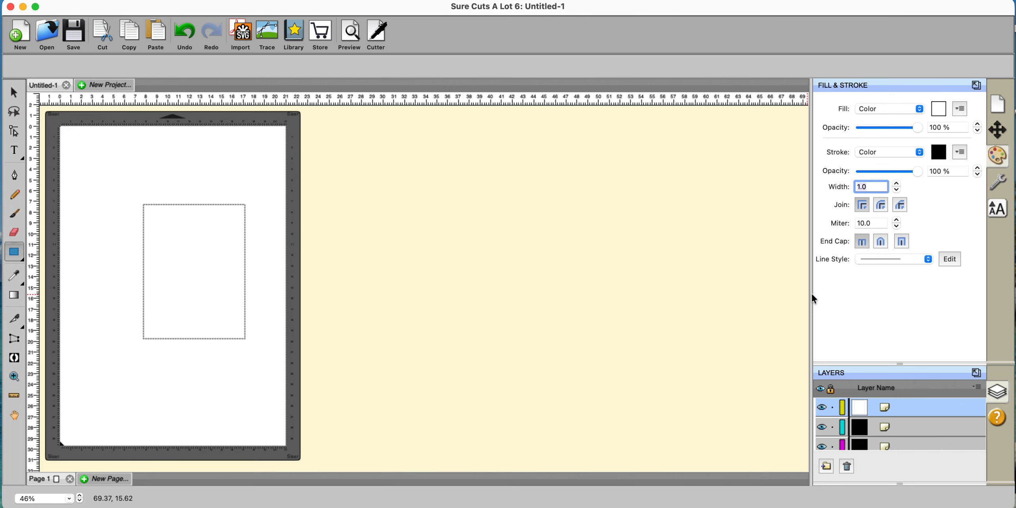
- Keep the Normal shape style and draw a second rectangle overlapping the first toward the upper right
click(1000, 184)
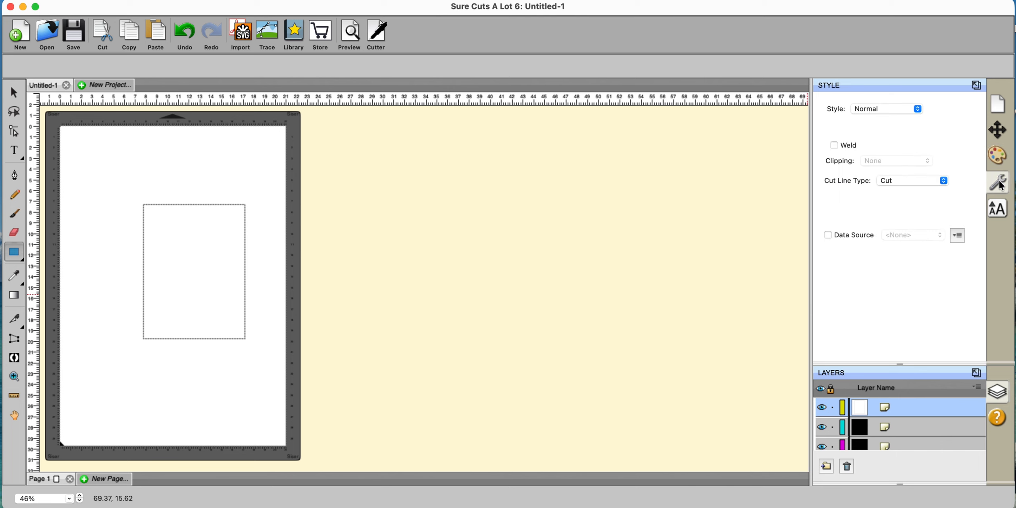
click(918, 110)
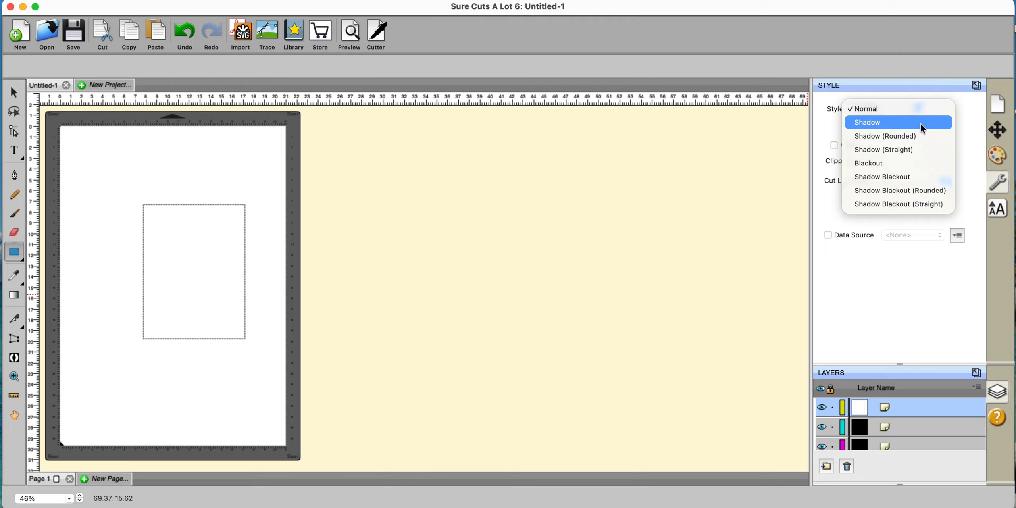
click(971, 119)
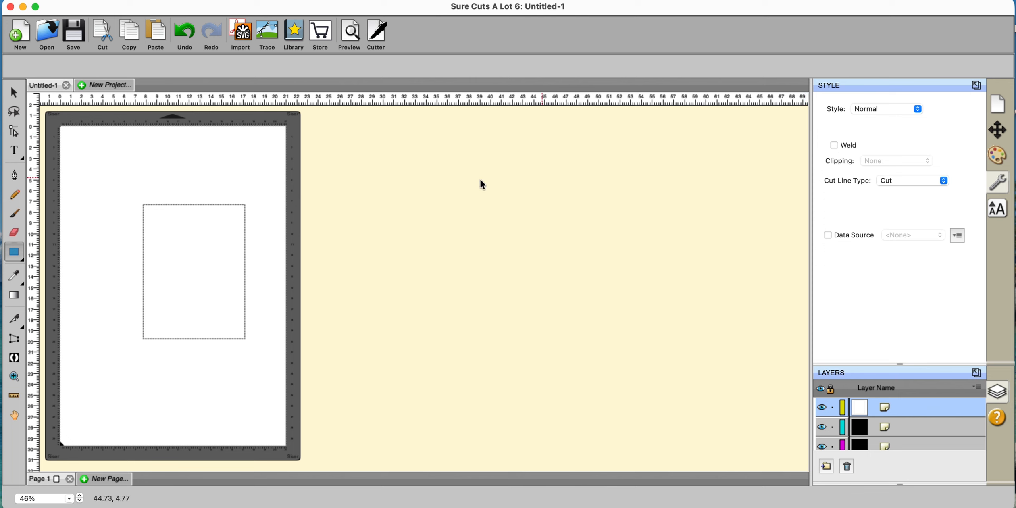
drag(190, 156, 294, 306)
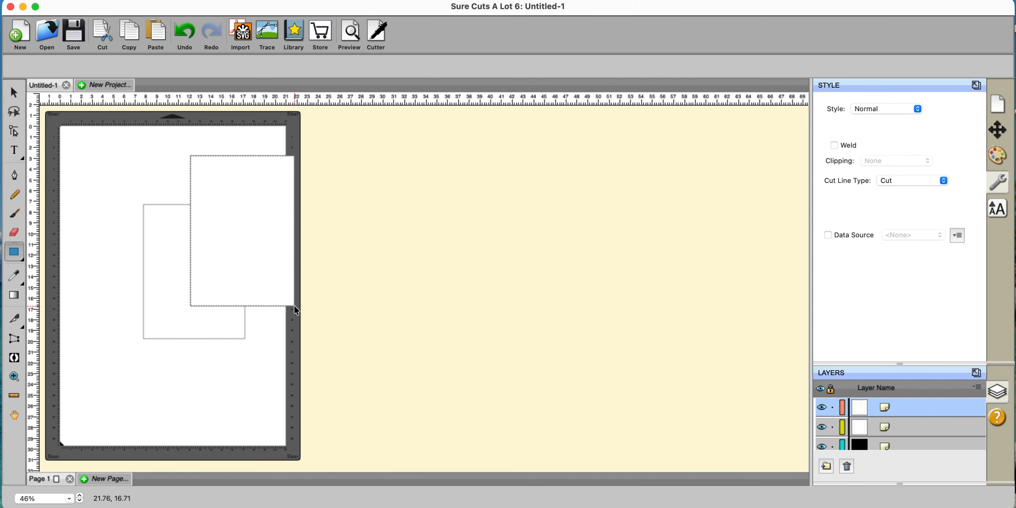
- Select both rectangles, preview the welded cut, then untick Weld to keep them separate
click(19, 94)
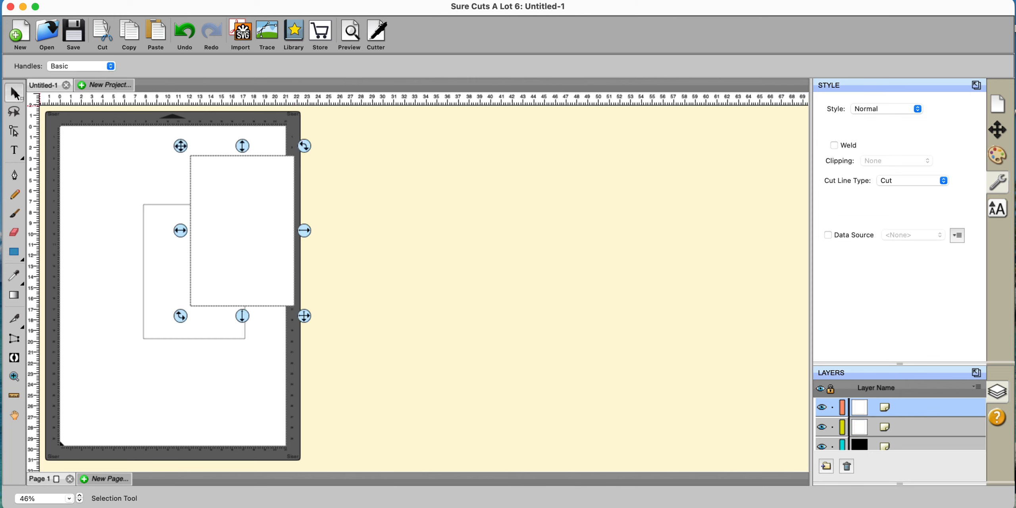
drag(74, 124, 347, 440)
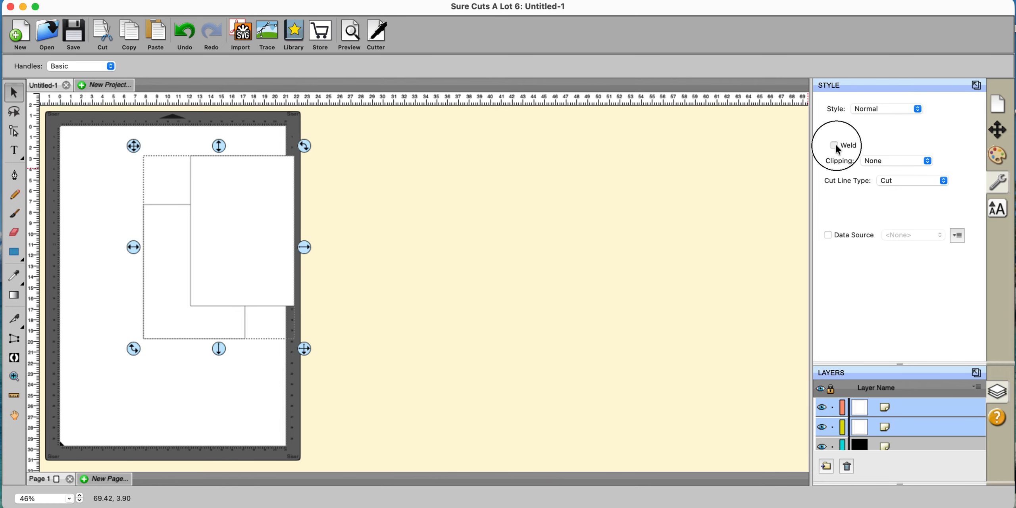
click(350, 37)
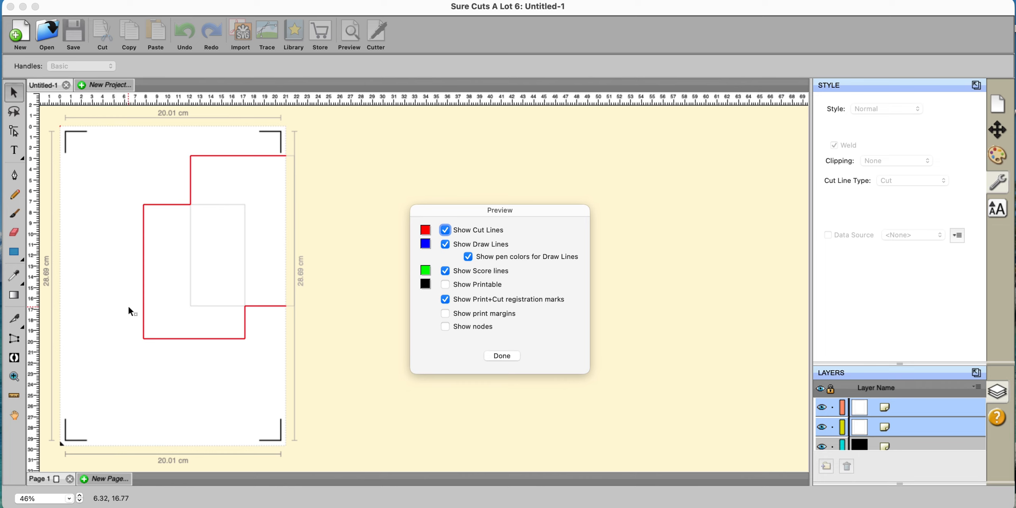
click(501, 356)
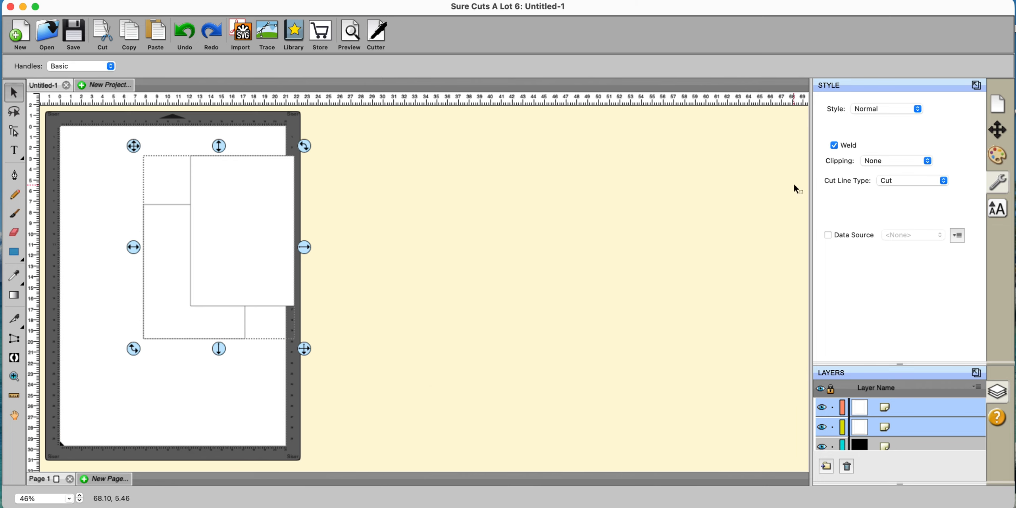
click(833, 146)
- Browse the font list in the Text settings, leaving the font as Arial at 2.54 cm
click(998, 209)
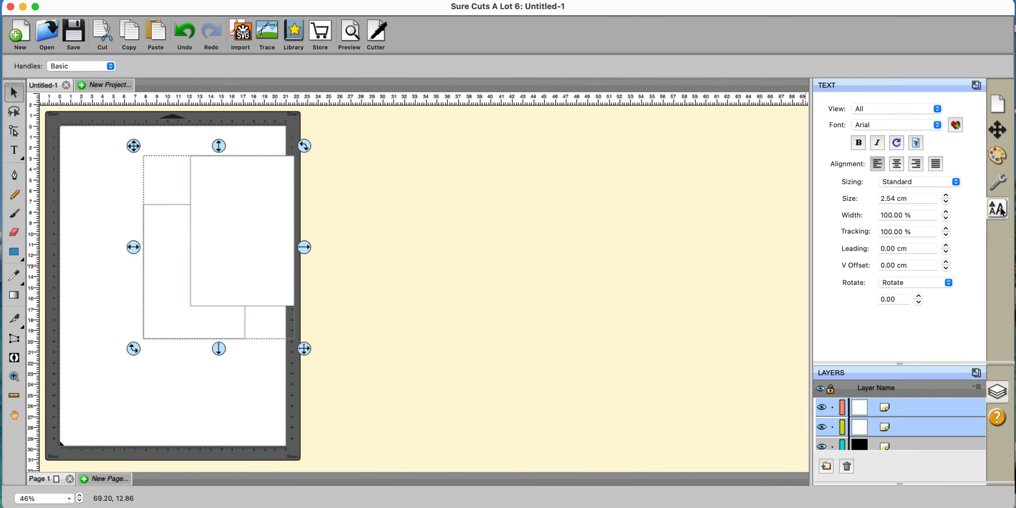
click(936, 124)
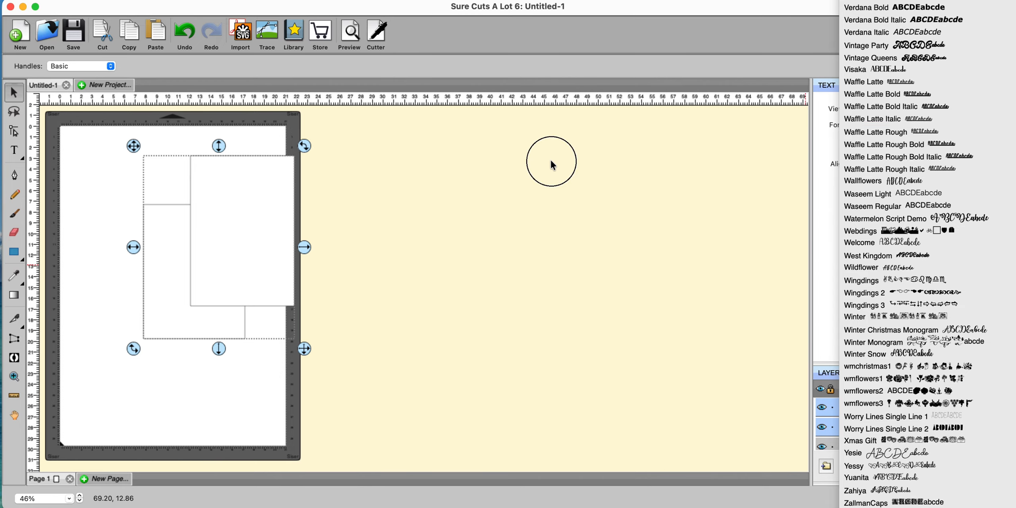
click(551, 163)
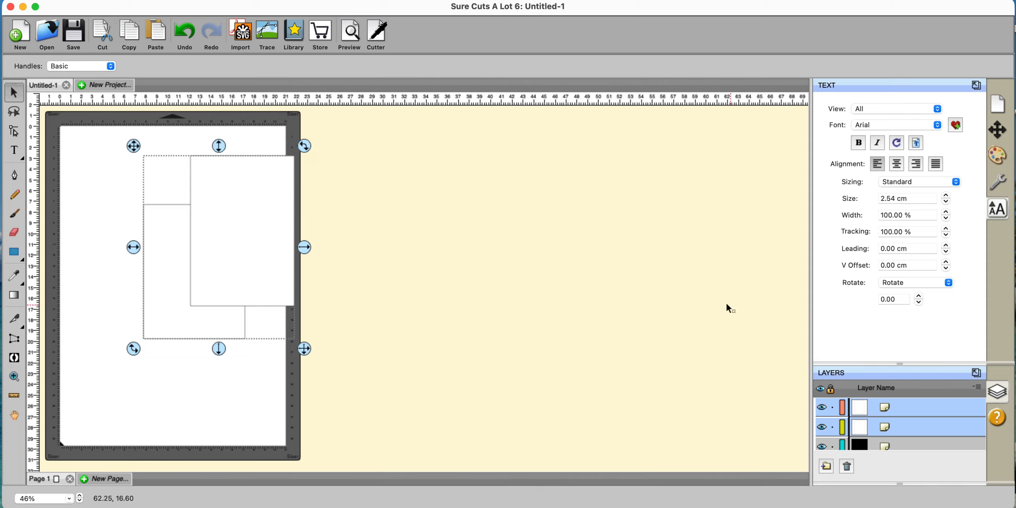
scroll(863, 304, down, 1)
- Pop the Layers list out into a floating window beside the mat and remove empty layers
click(976, 373)
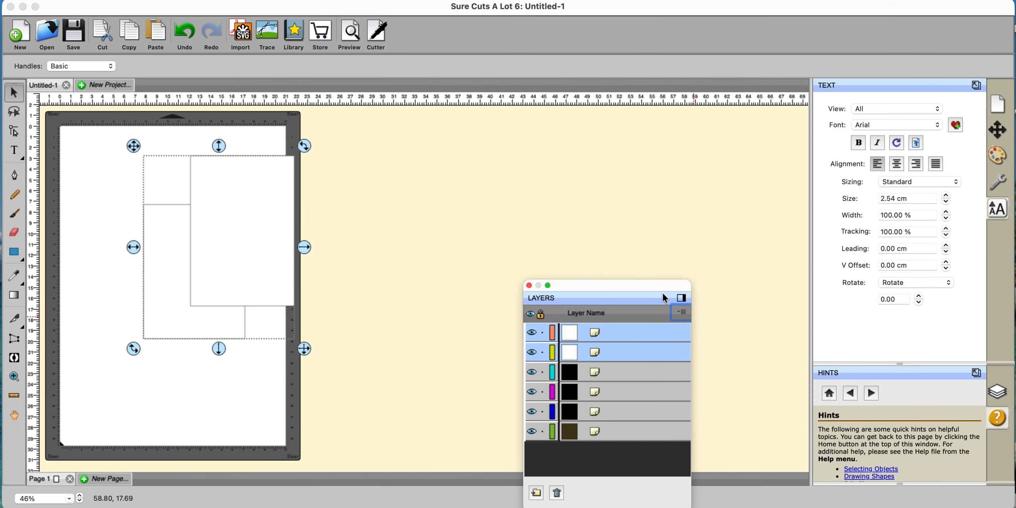
drag(648, 284, 619, 138)
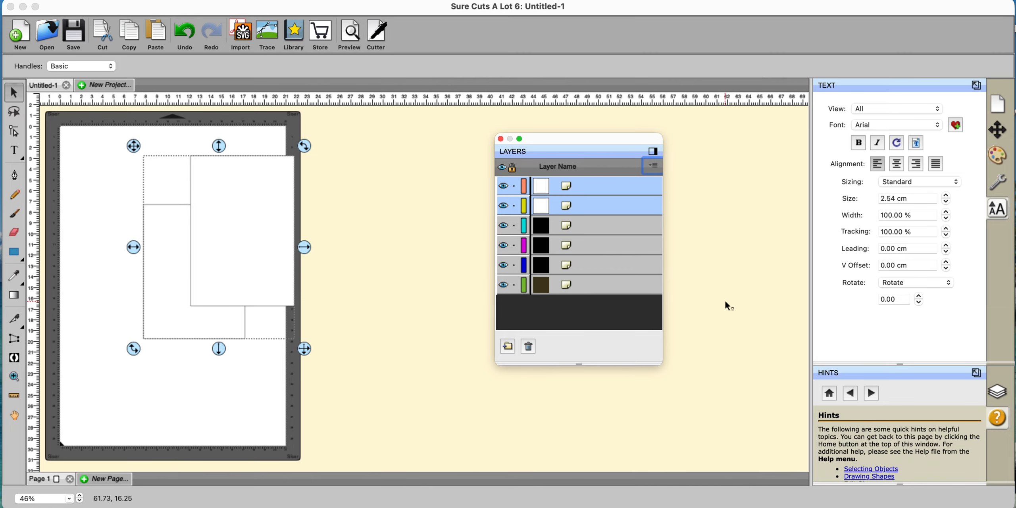
click(725, 303)
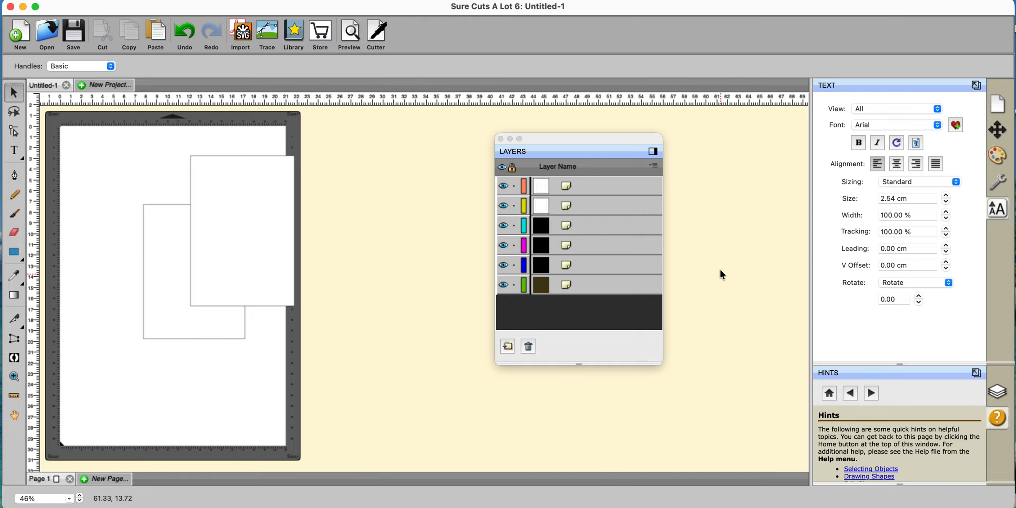
click(653, 167)
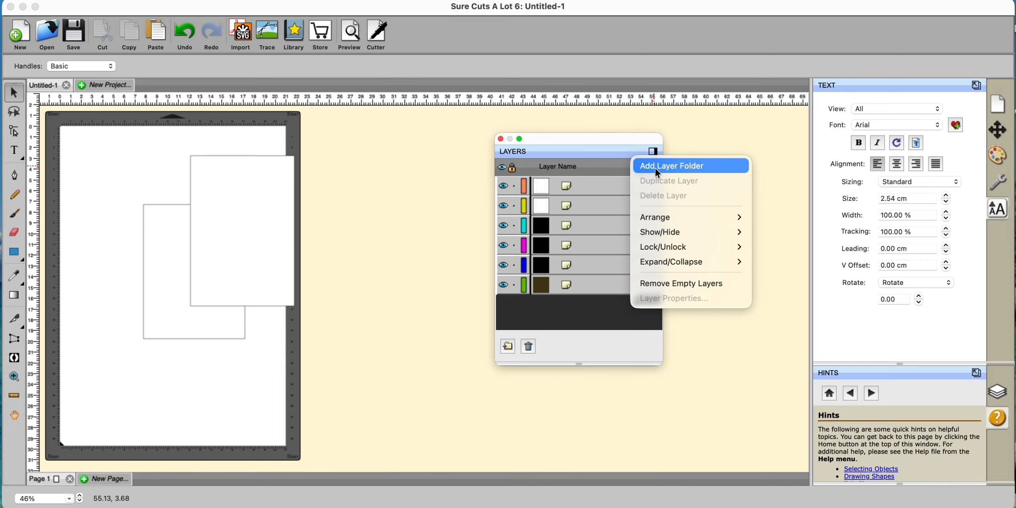
mouse_move(674, 251)
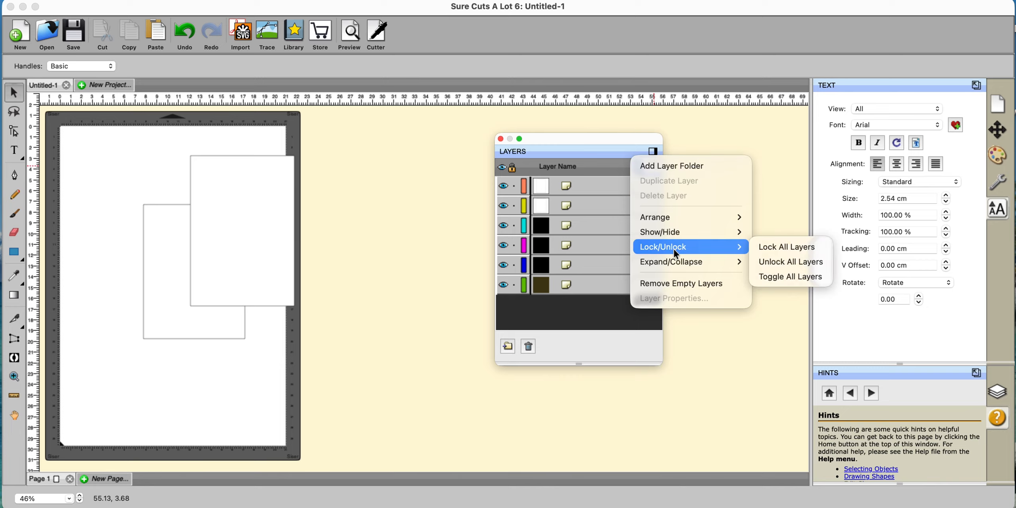
click(673, 284)
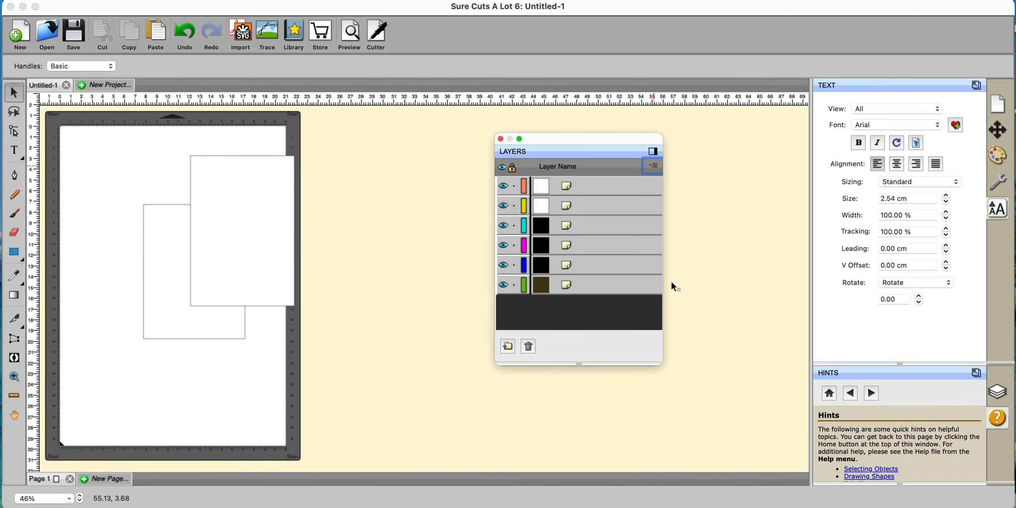
click(735, 287)
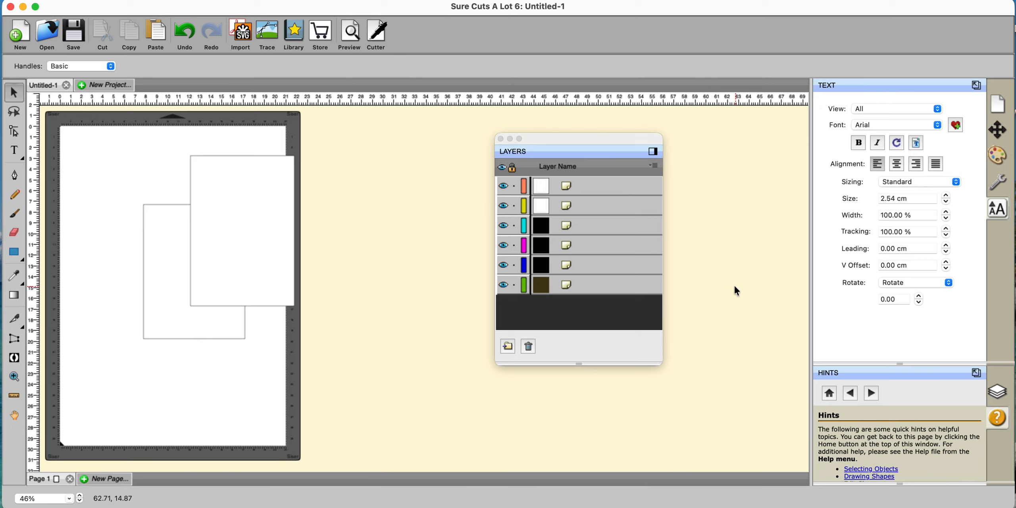
- Marquee-select the two rectangles on the mat and delete them
click(83, 136)
drag(83, 137, 375, 437)
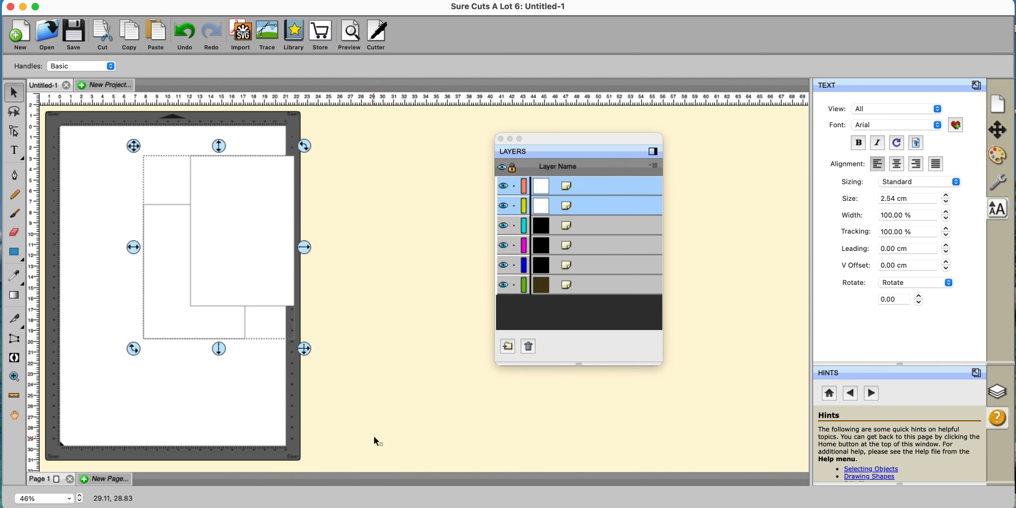
key(Delete)
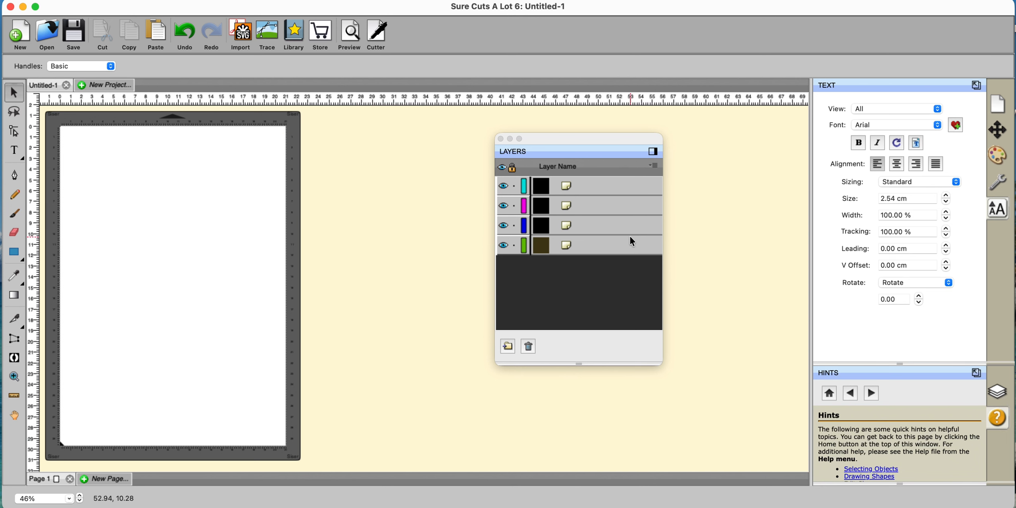
- Marquee-select and delete the four remaining layers' objects, leaving the layers list empty
scroll(286, 319, left, 5)
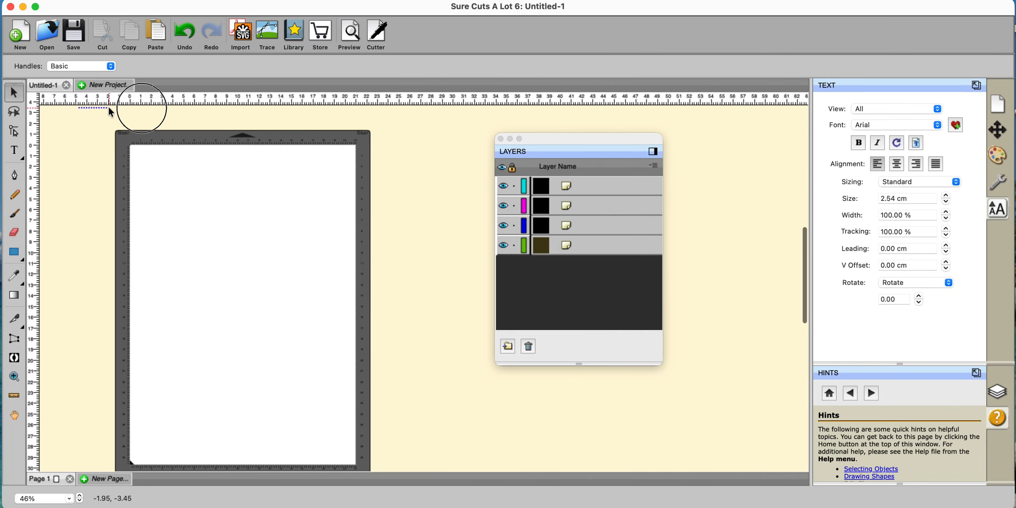
drag(108, 106, 334, 391)
key(Delete)
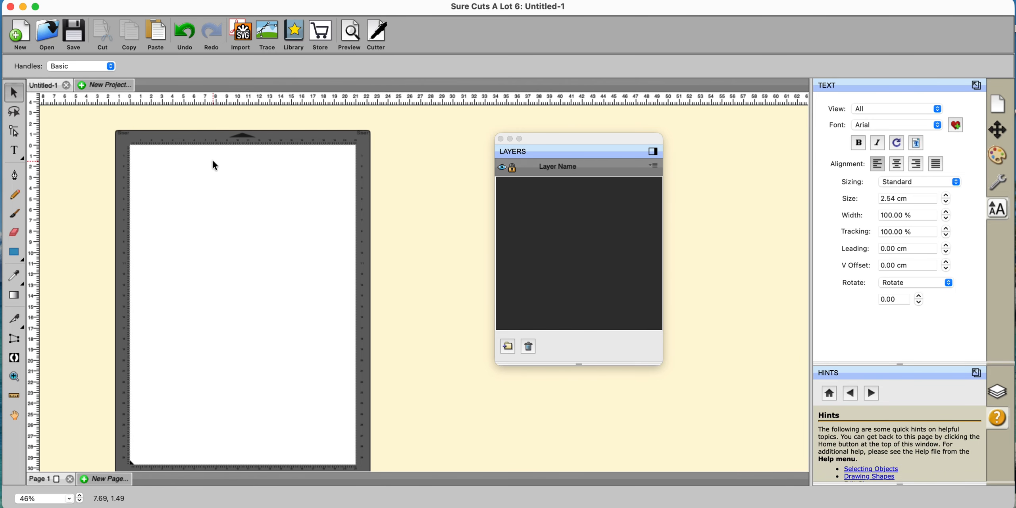
scroll(212, 159, down, 2)
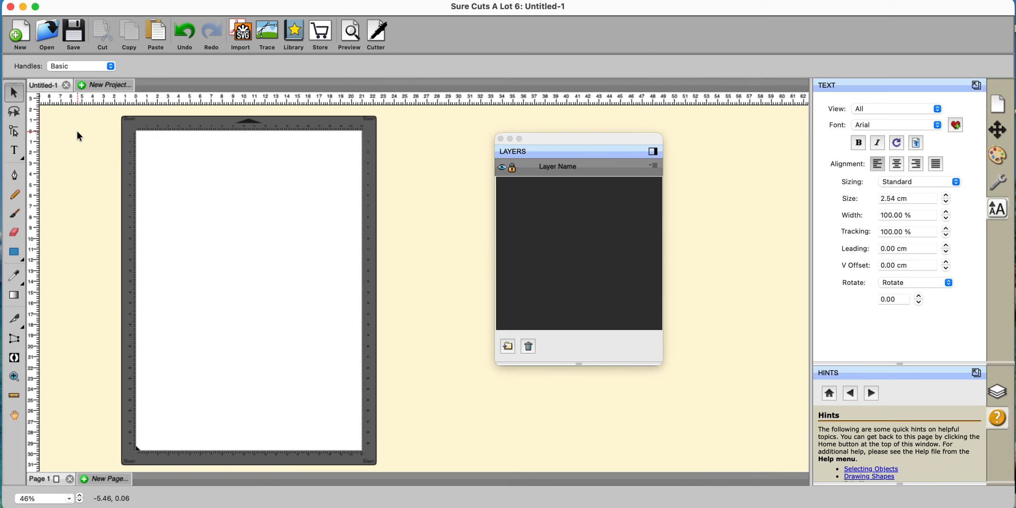
click(13, 257)
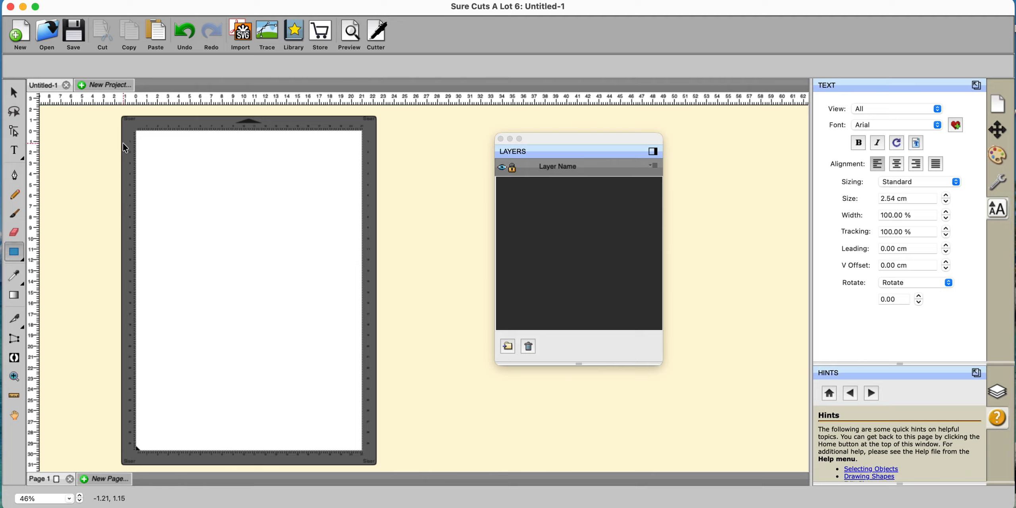
- Browse the Layers menu's Arrange, Show/Hide and Lock/Unlock options, then view Heart 2's layer properties
click(14, 94)
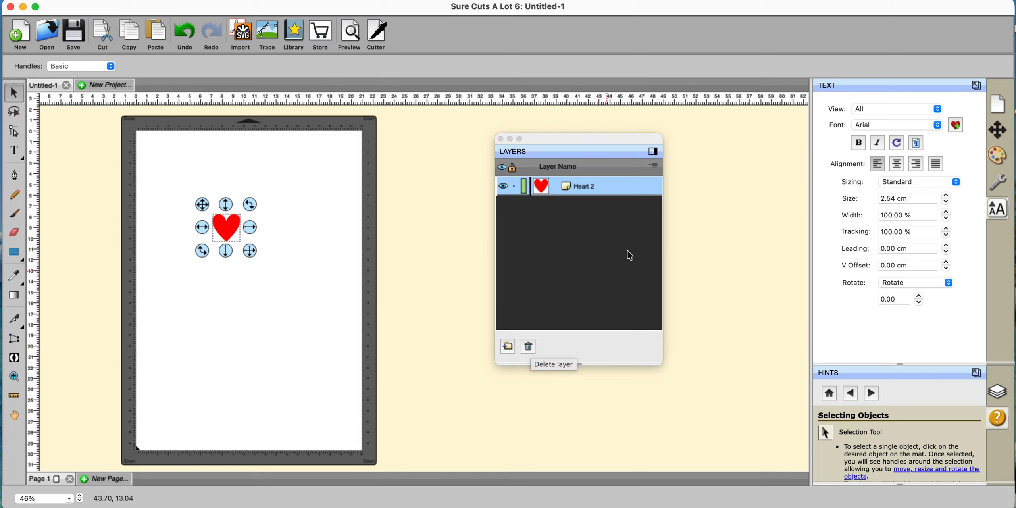
click(652, 166)
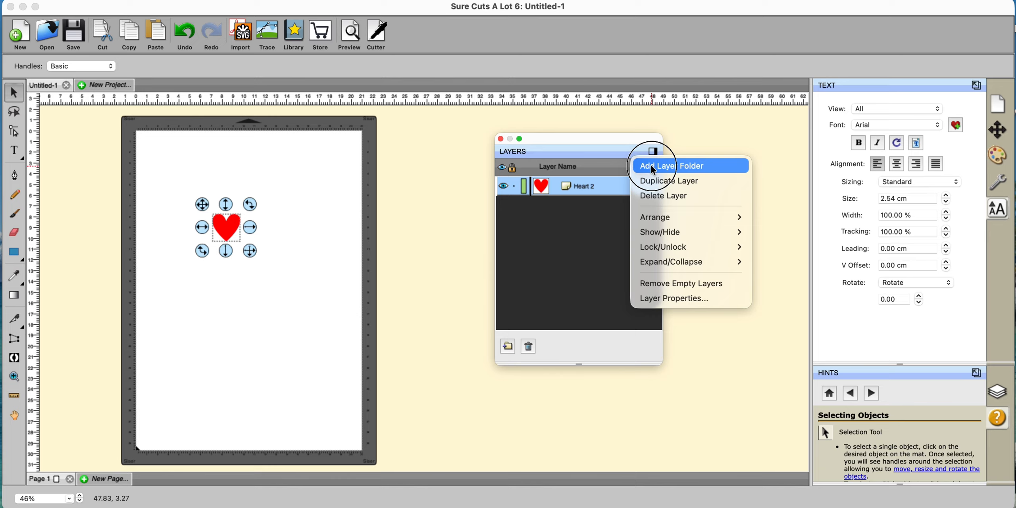
mouse_move(656, 222)
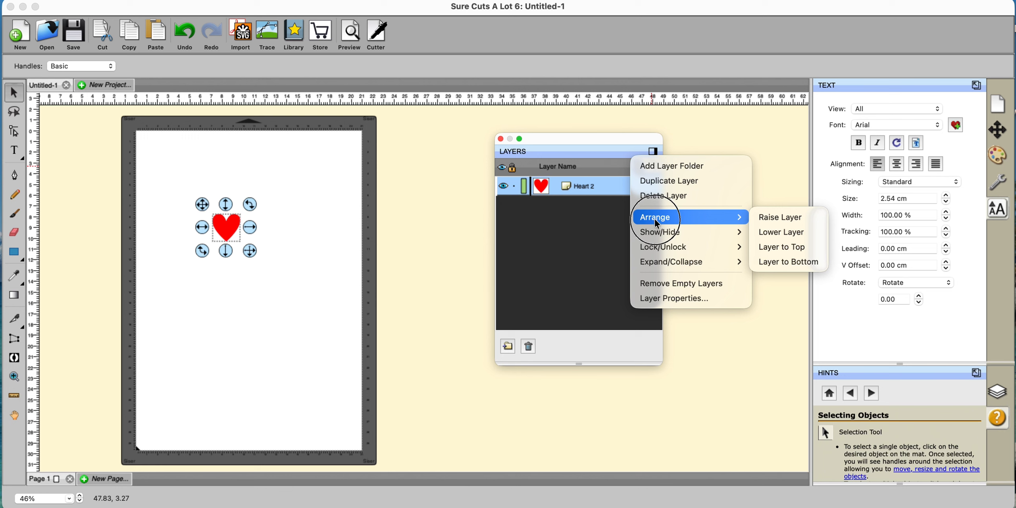
mouse_move(658, 238)
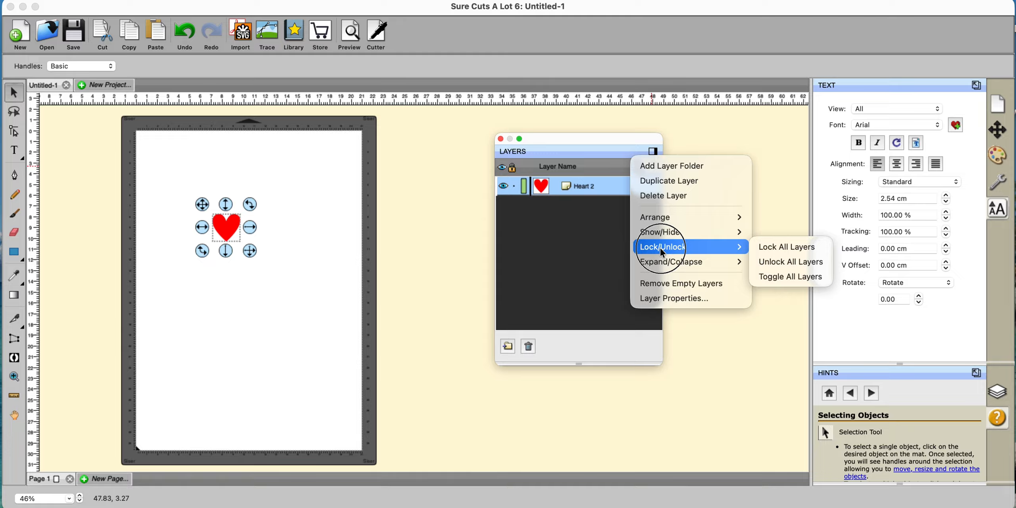
mouse_move(665, 265)
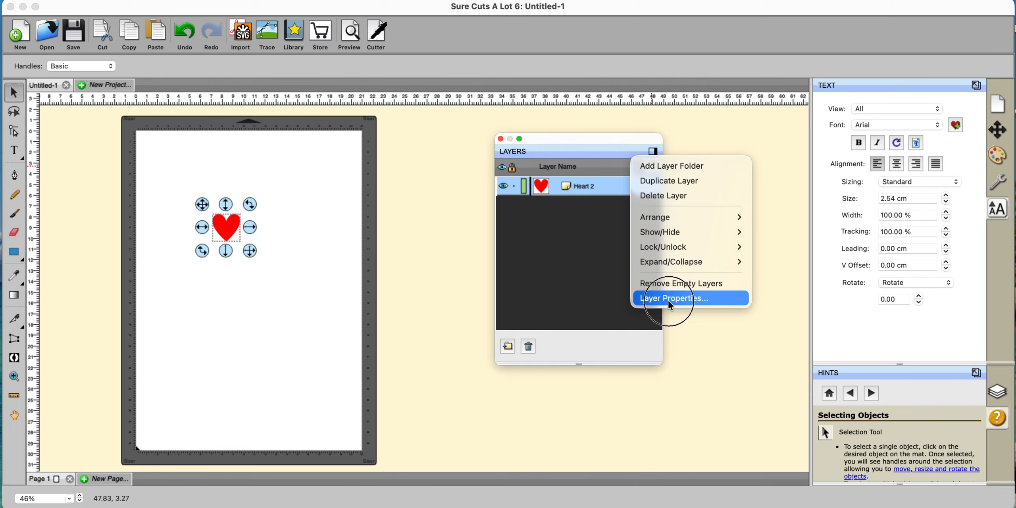
click(671, 298)
click(698, 286)
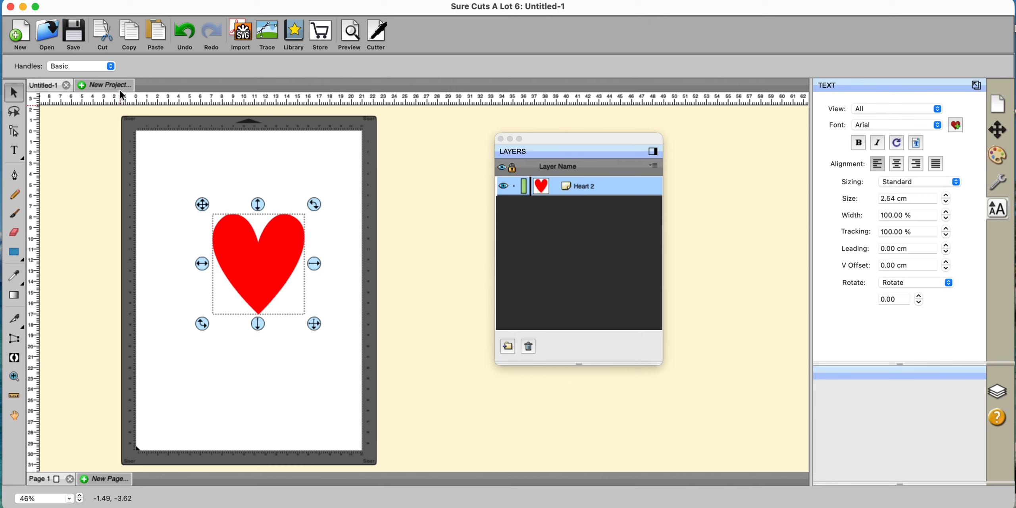
- Switch the heart's handles to Advanced, then back to Basic
click(111, 67)
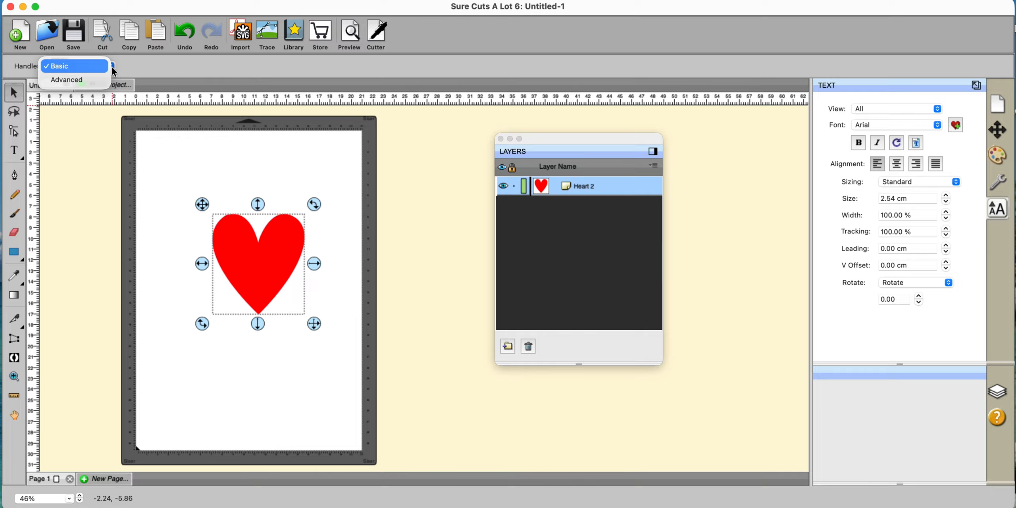
click(99, 79)
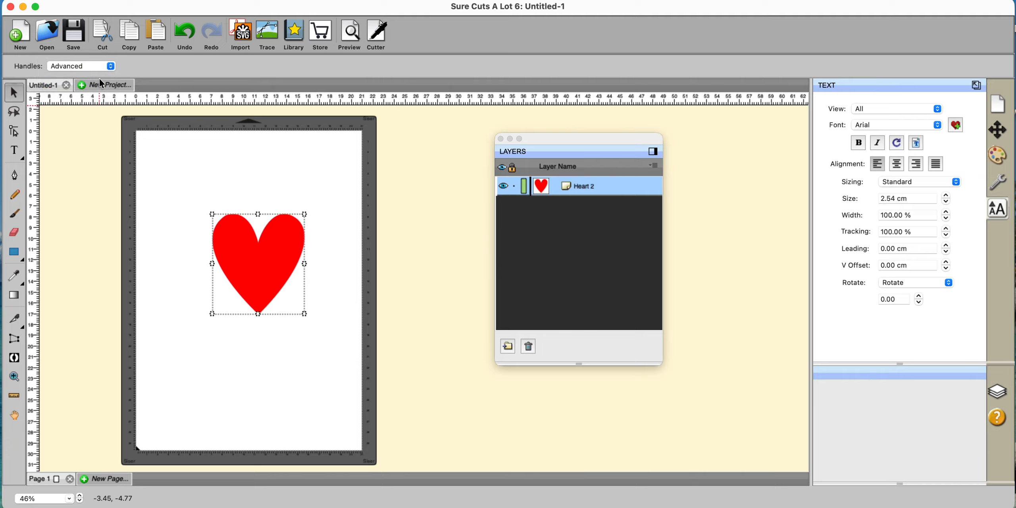
click(108, 67)
click(95, 53)
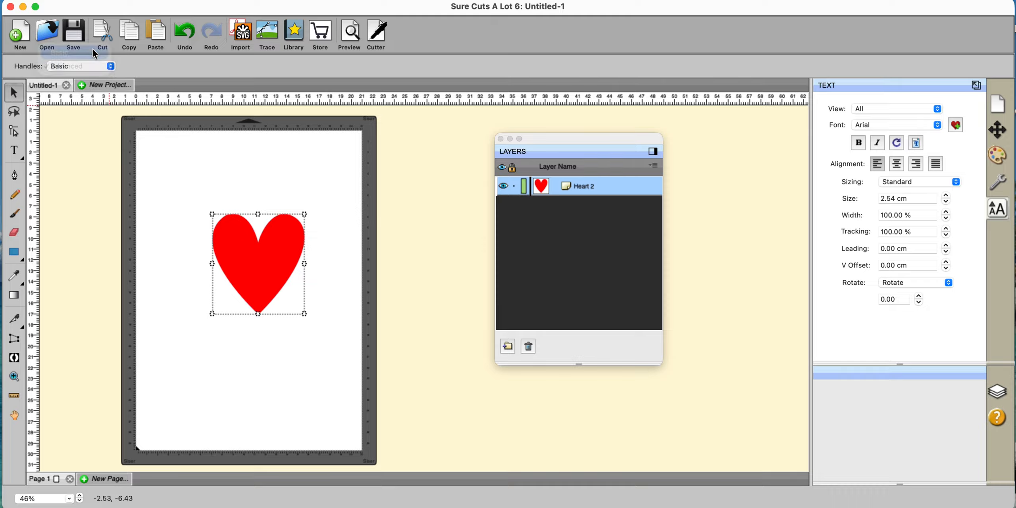
- Close the floating Layers window, leaving the red heart alone on the mat
click(501, 139)
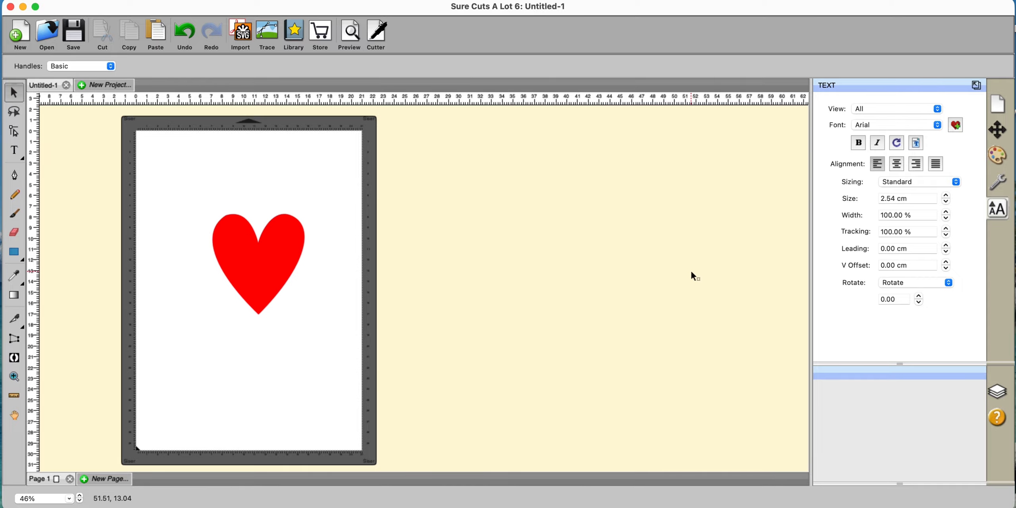
scroll(693, 276, down, 5)
scroll(693, 275, up, 5)
scroll(692, 275, left, 1)
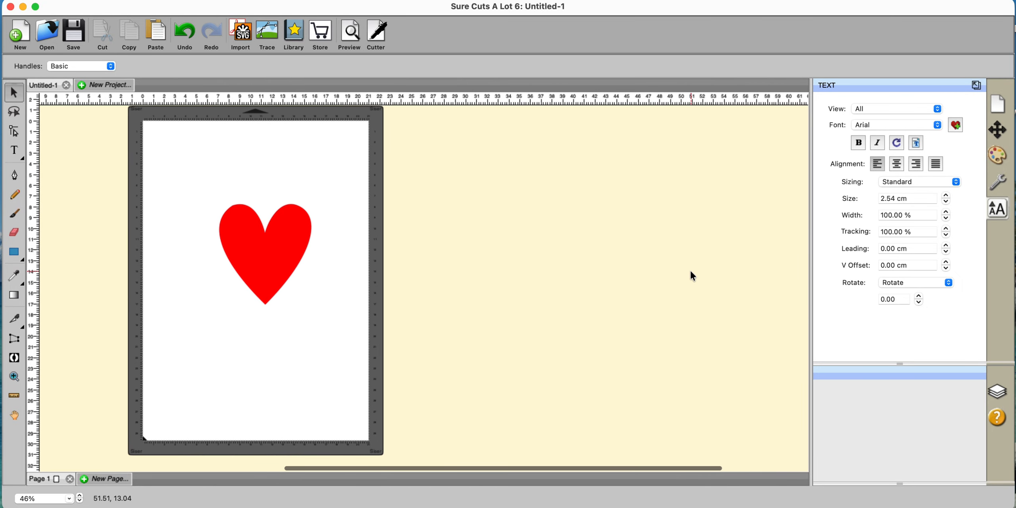